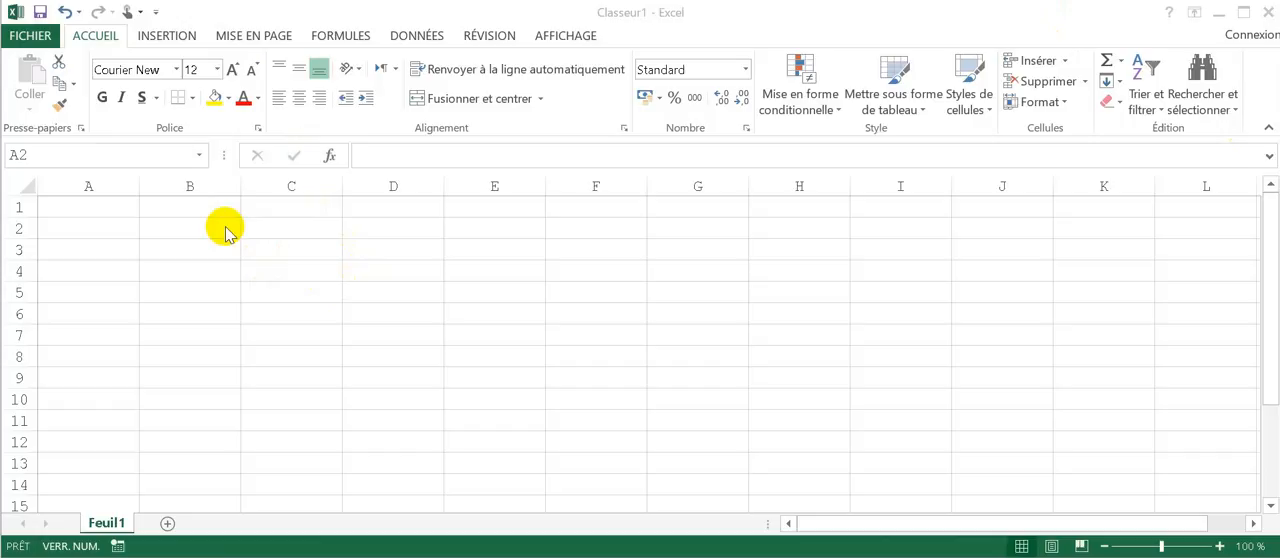
Step: Enter the formula =B8 in cell B1 and reselect that cell
{"action": "left_click", "coordinate": [175, 213]}
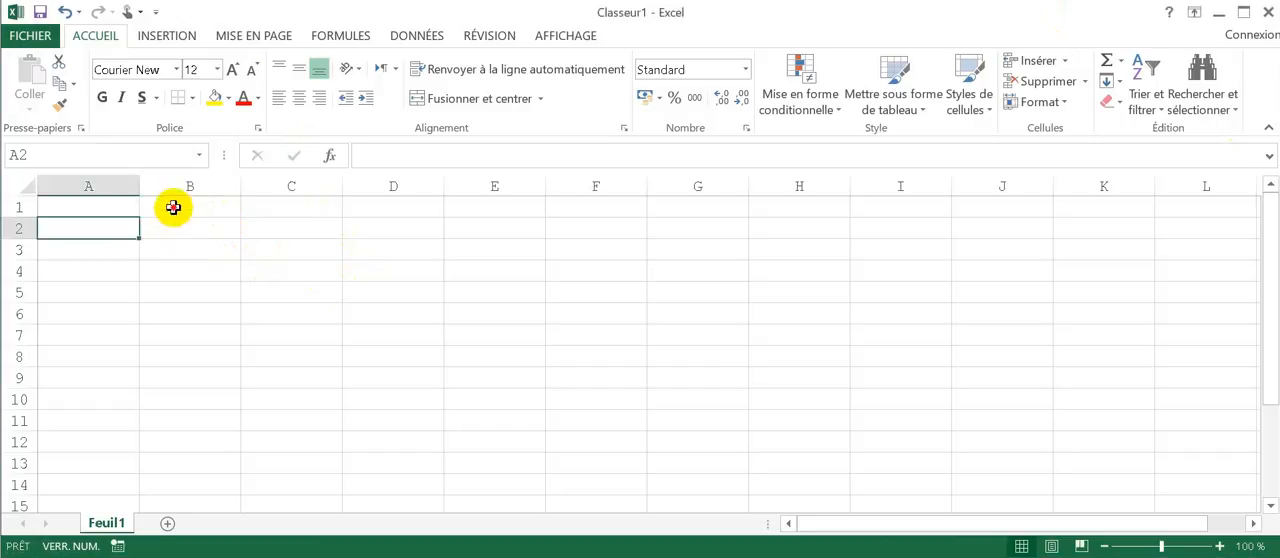
{"action": "left_click", "coordinate": [175, 208]}
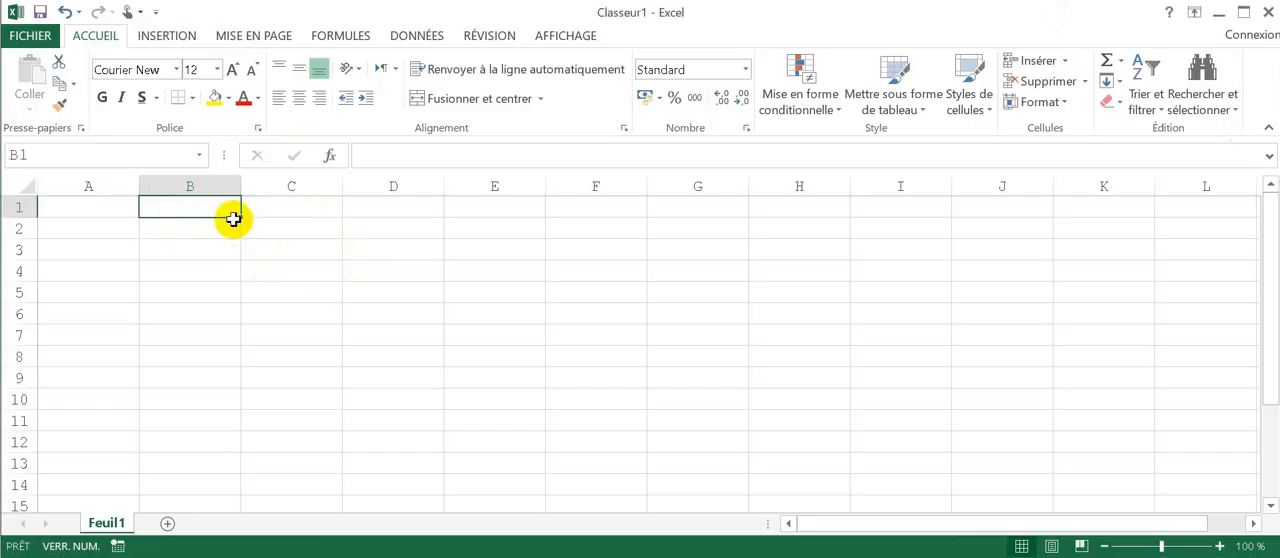
{"action": "type", "text": "="}
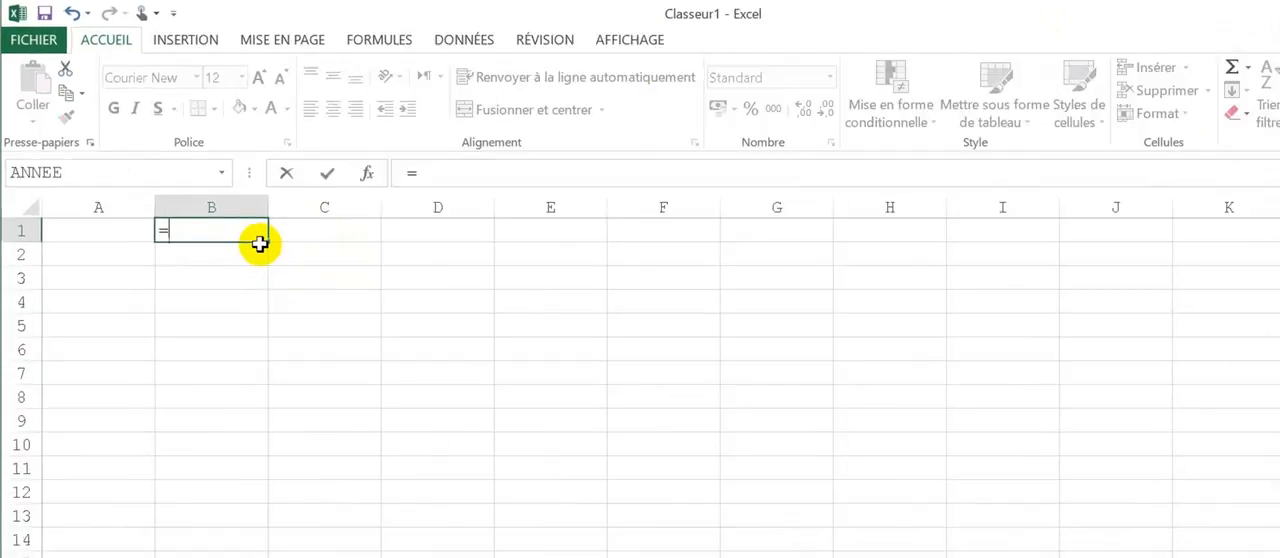
{"action": "type", "text": "B"}
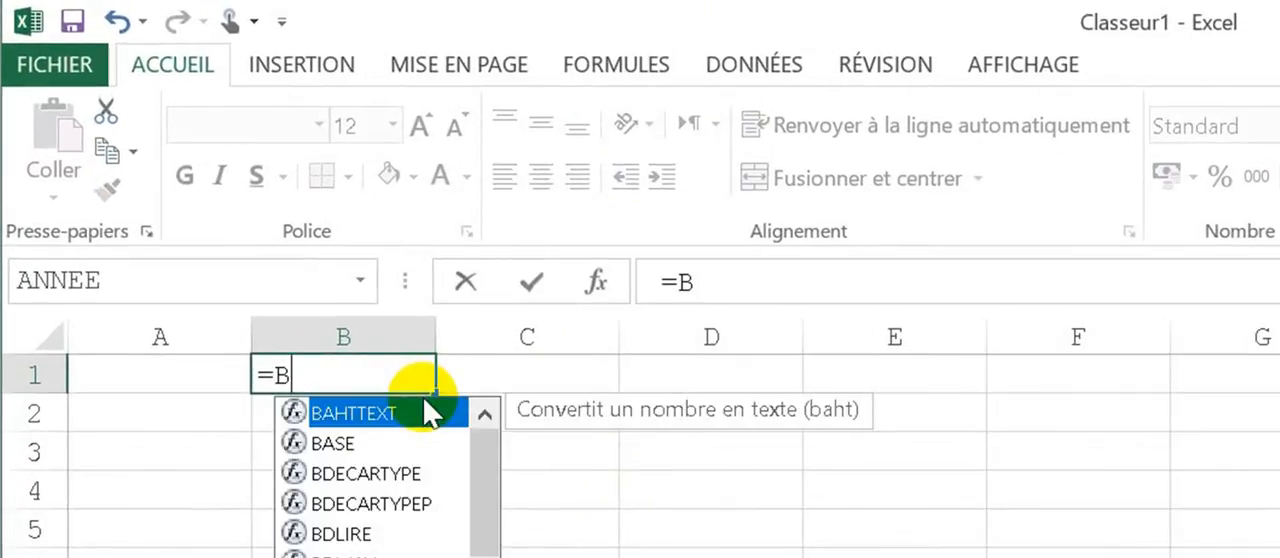
{"action": "key", "text": "Escape"}
{"action": "type", "text": "8"}
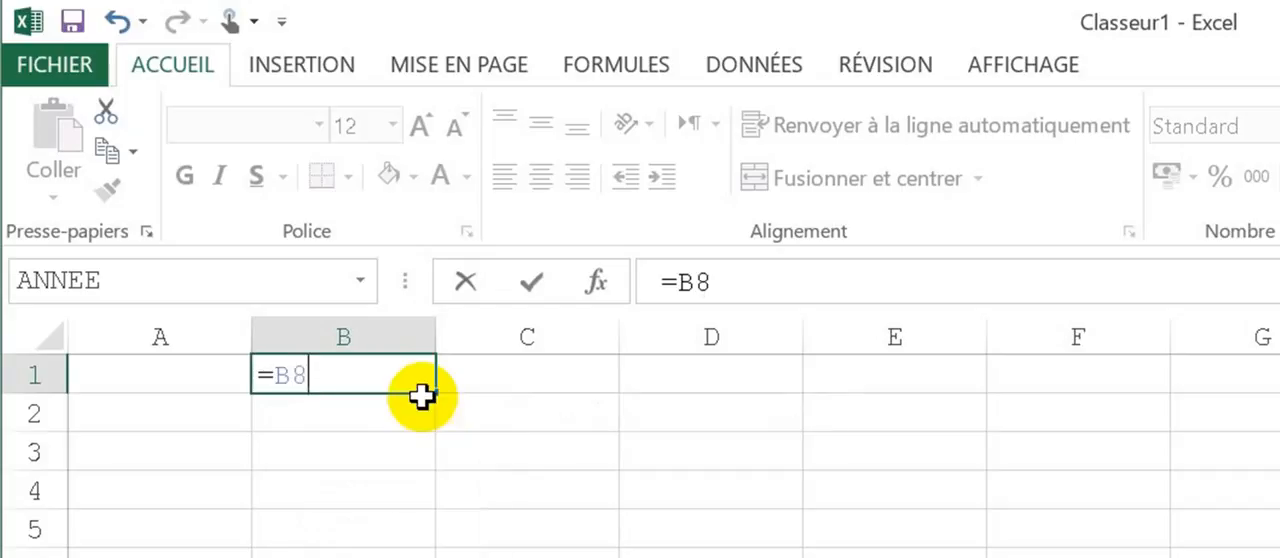
{"action": "key", "text": "Return"}
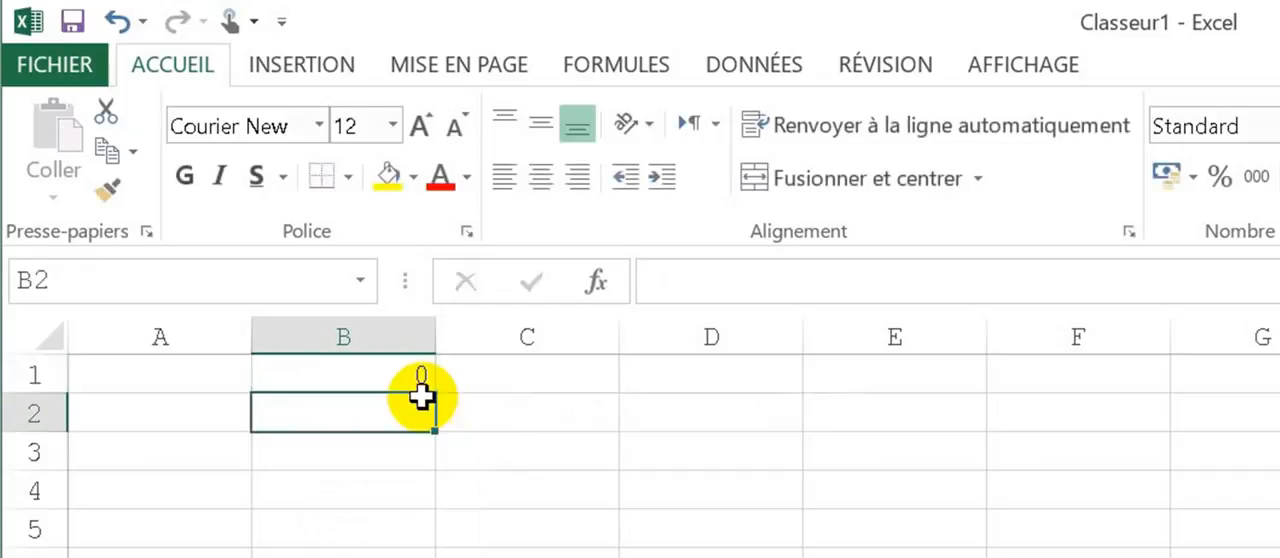
{"action": "key", "text": "Up"}
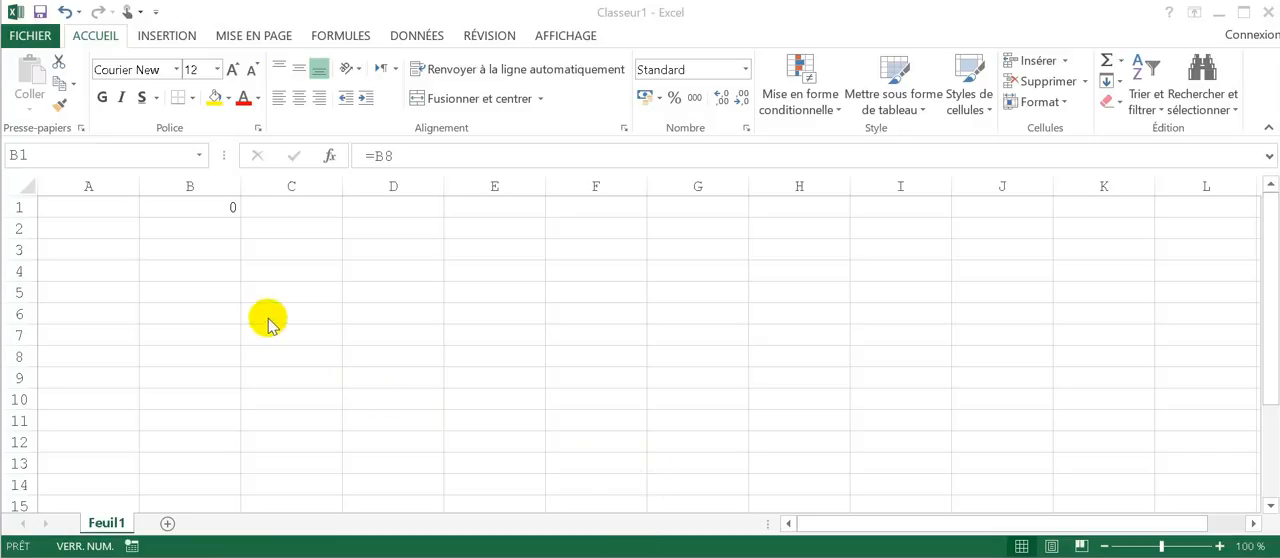
Step: Enter the formula =D8 in cell B5 and compare it with the formula in B1
{"action": "left_click", "coordinate": [211, 291]}
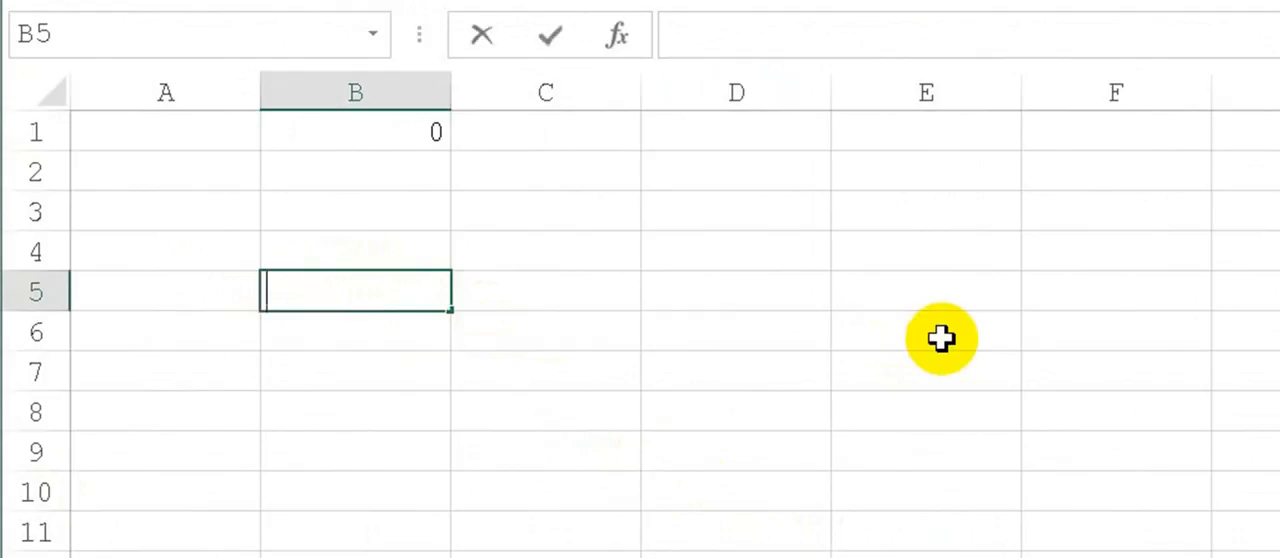
{"action": "type", "text": "=D"}
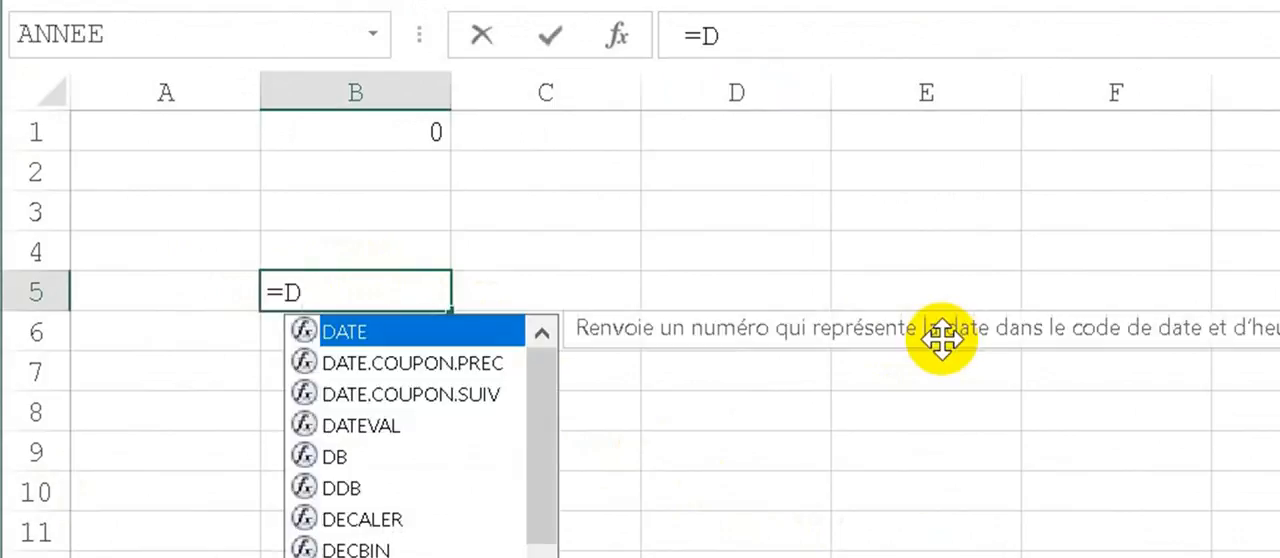
{"action": "type", "text": "8"}
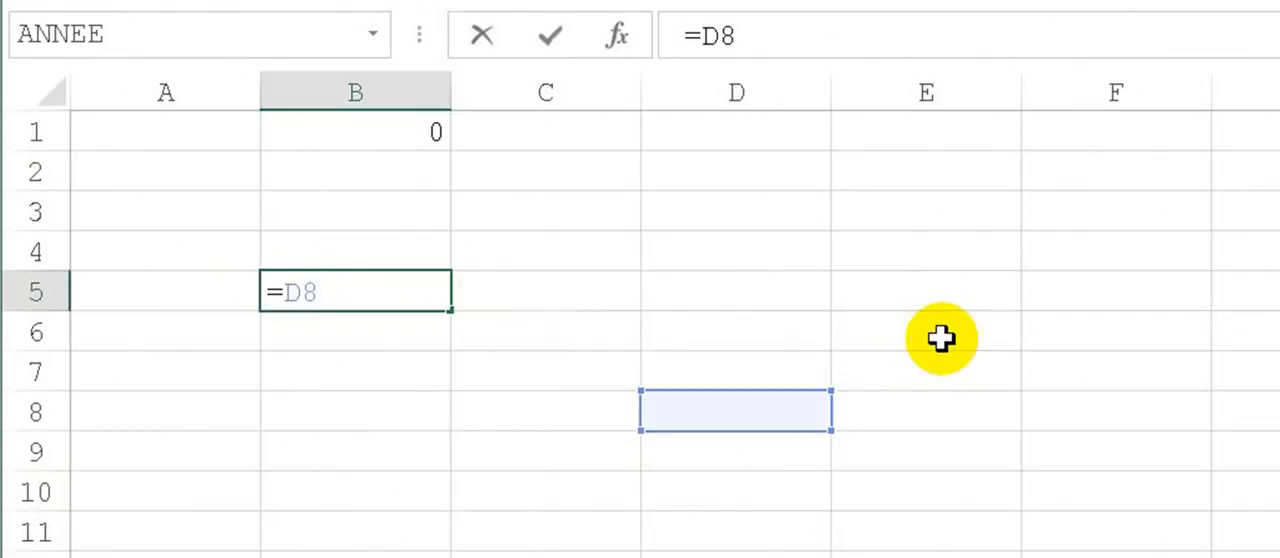
{"action": "key", "text": "Return"}
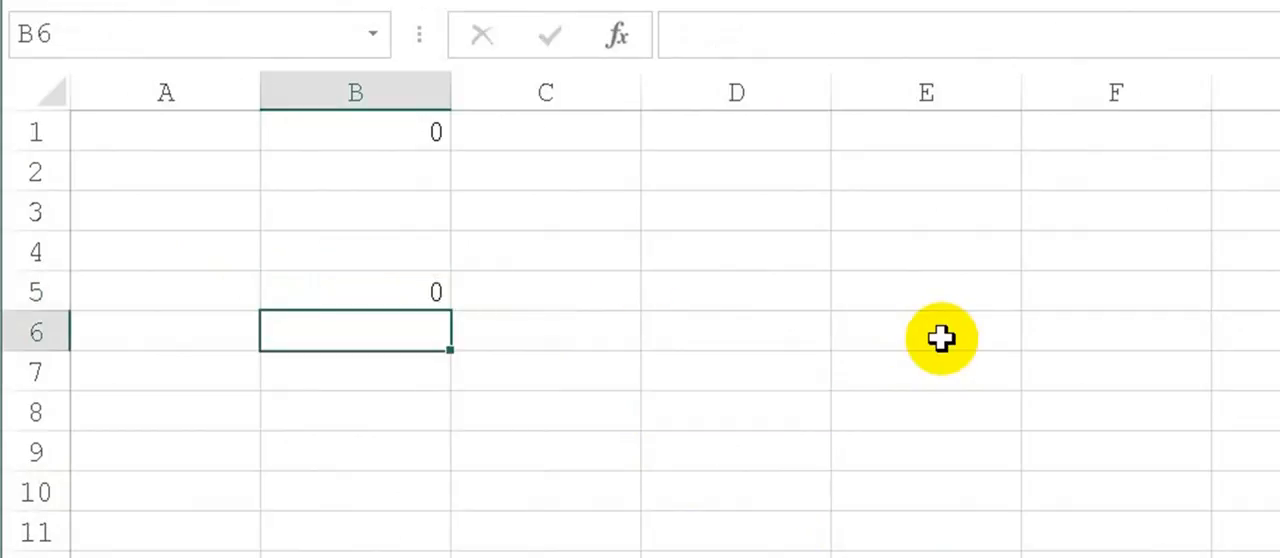
{"action": "left_click", "coordinate": [416, 135]}
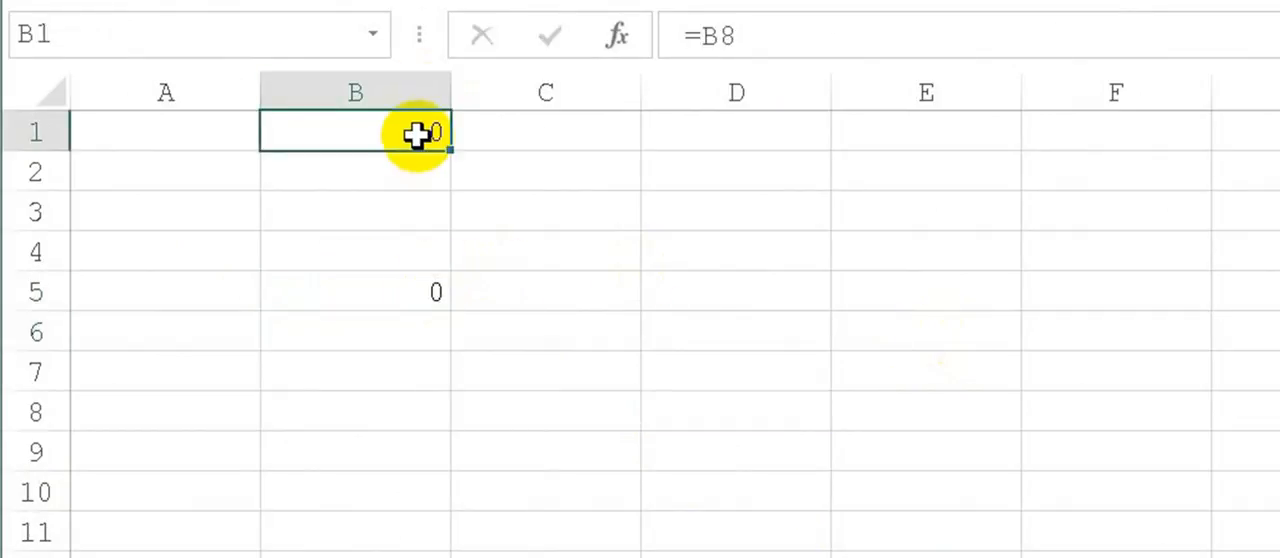
{"action": "left_click", "coordinate": [410, 296]}
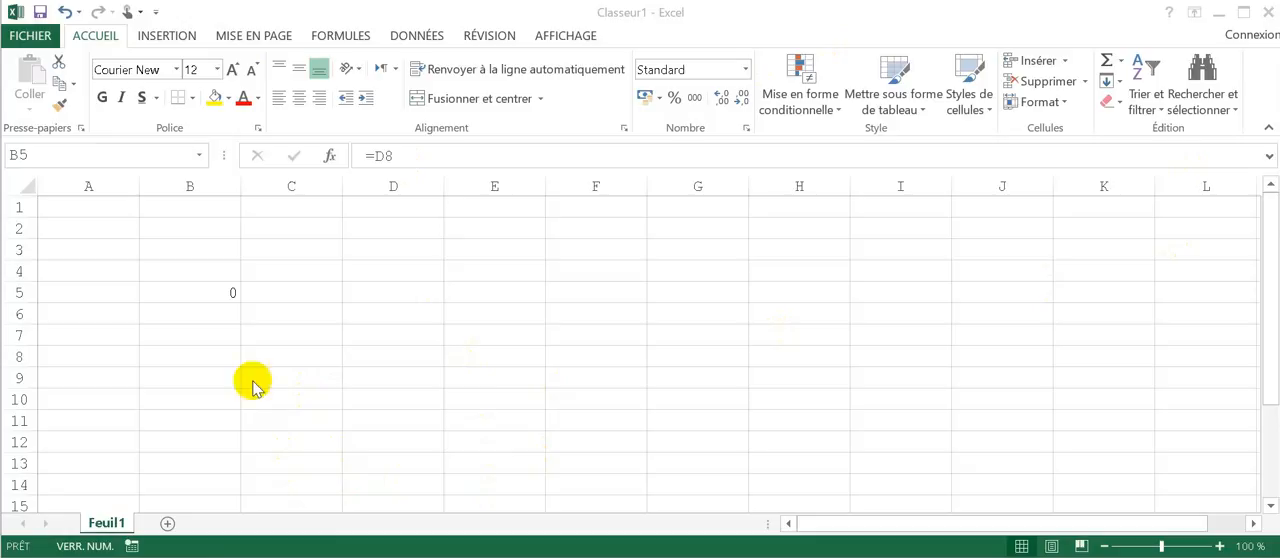
Step: Fill the formula in cell B5 down through B9
{"action": "left_click", "coordinate": [214, 287]}
{"action": "left_click_drag", "start_coordinate": [240, 301], "coordinate": [240, 328]}
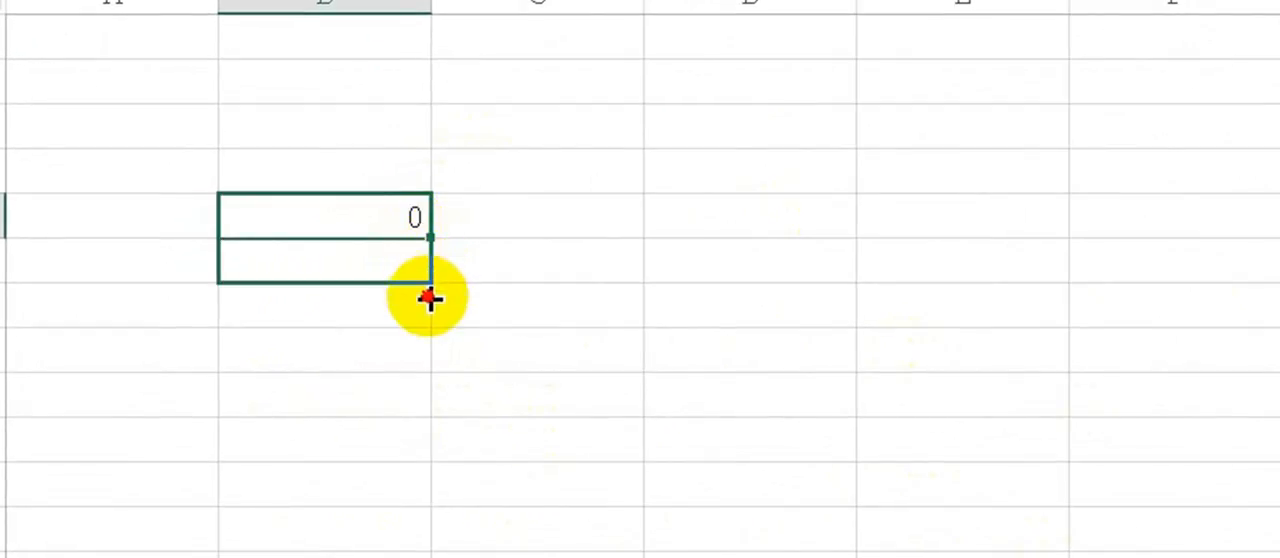
{"action": "left_click_drag", "start_coordinate": [429, 298], "coordinate": [447, 432]}
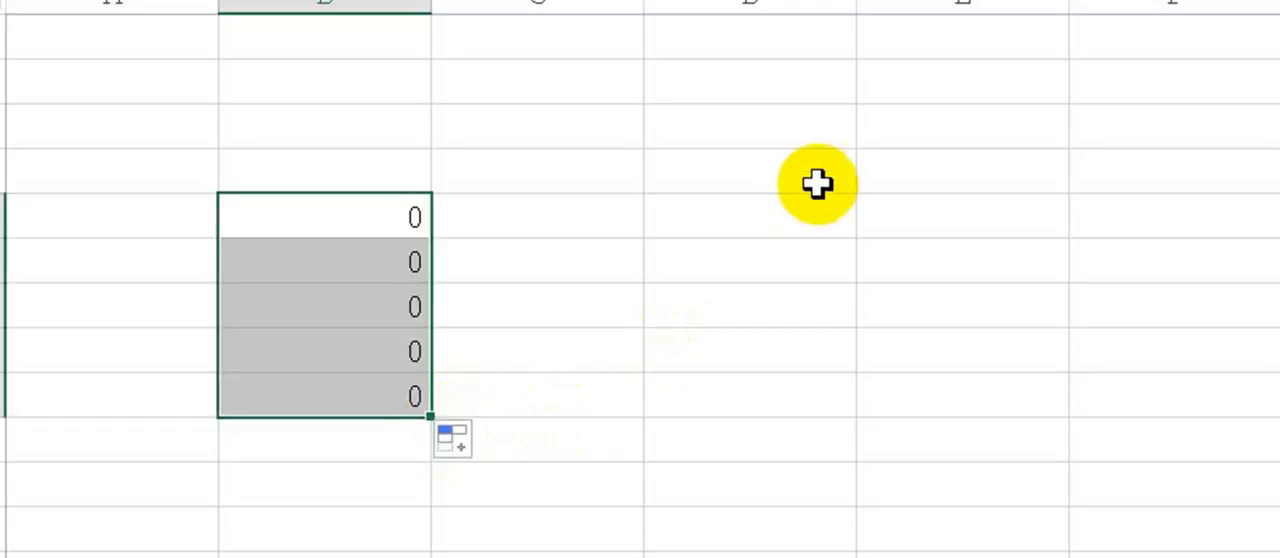
Step: Display the sheet's formulas to examine the relative references in B5:B9, and switch back to showing values
{"action": "left_click", "coordinate": [285, 209]}
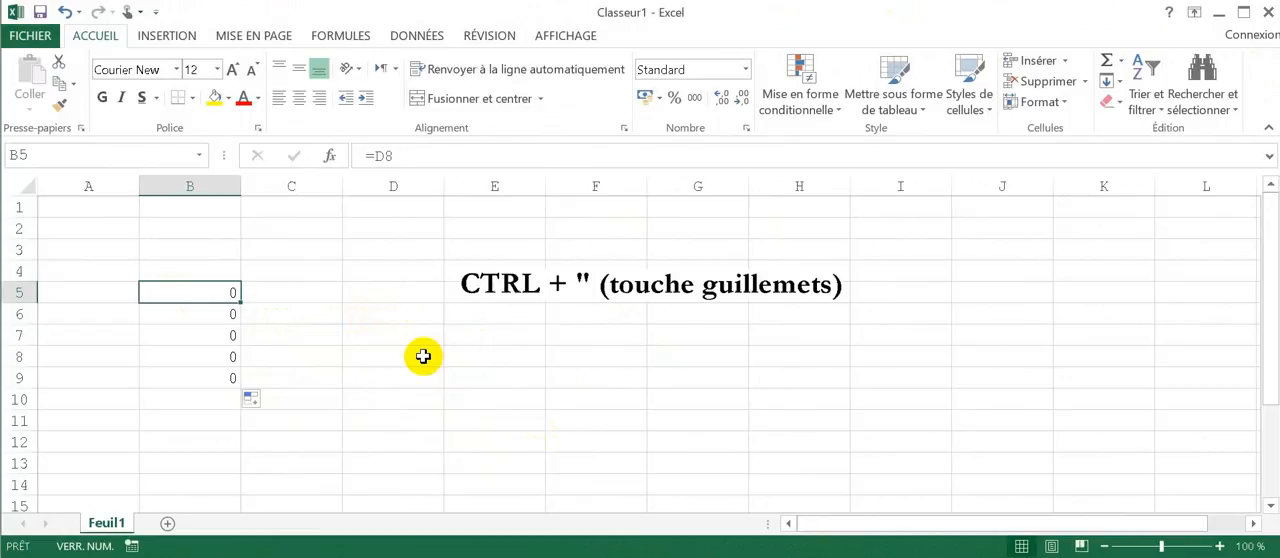
{"action": "key", "text": "ctrl+quotedbl"}
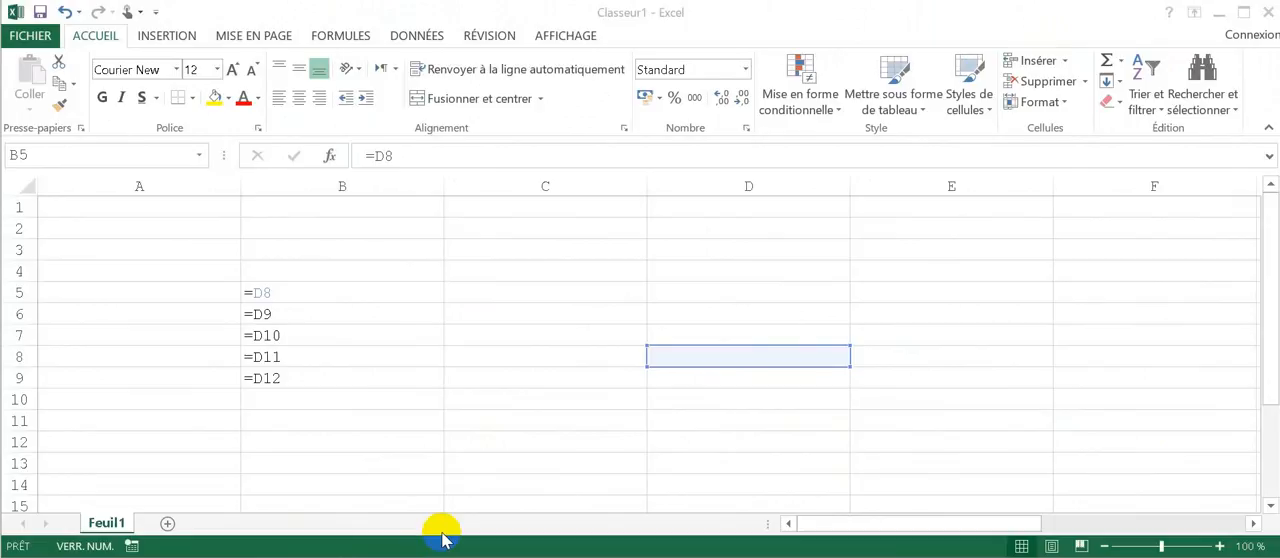
{"action": "left_click", "coordinate": [521, 311]}
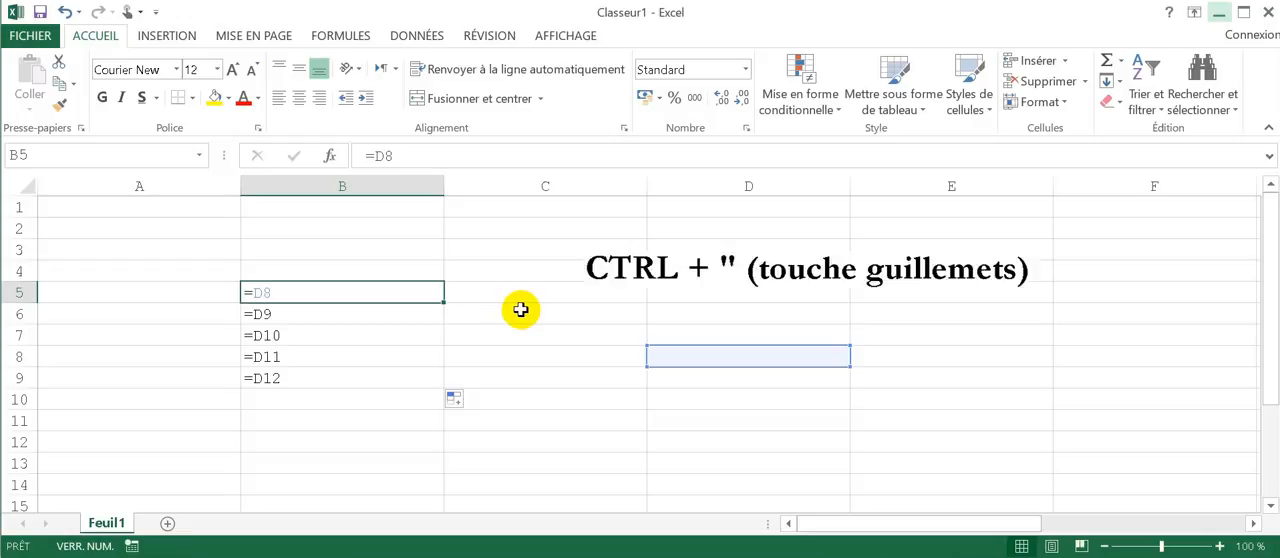
{"action": "key", "text": "ctrl+quotedbl"}
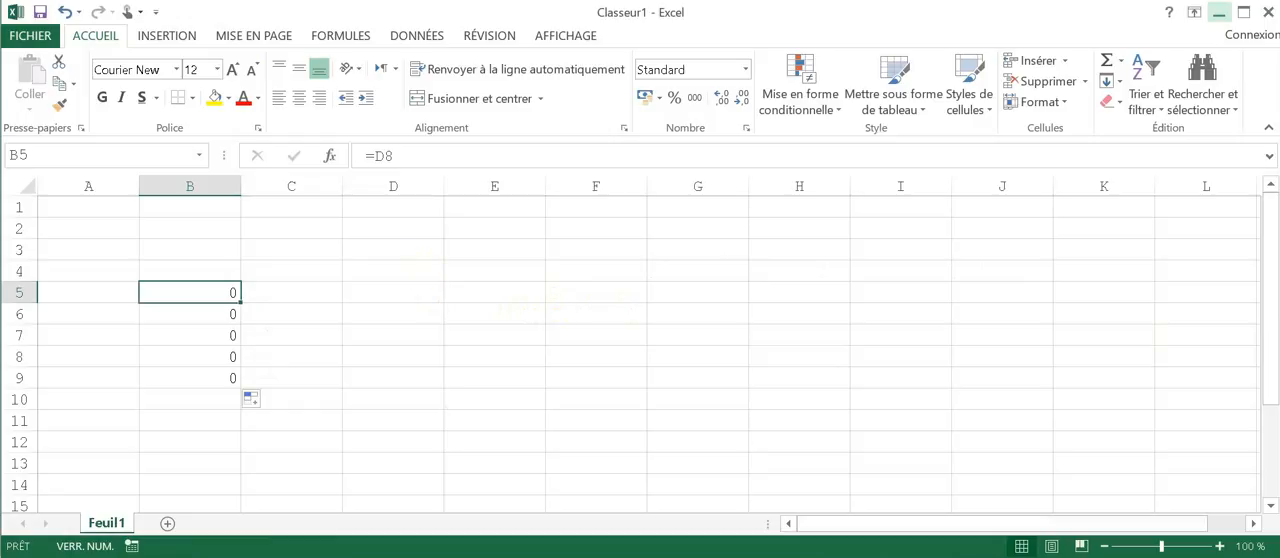
{"action": "left_click", "coordinate": [1219, 13]}
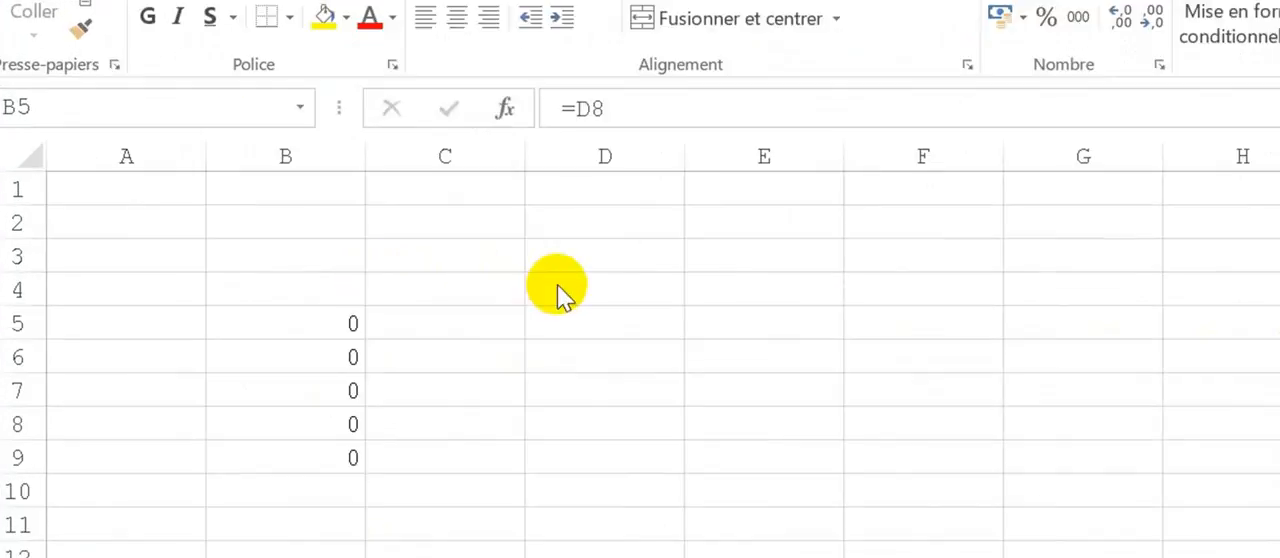
Step: Enter the value 125 in cell E1
{"action": "left_click", "coordinate": [845, 185]}
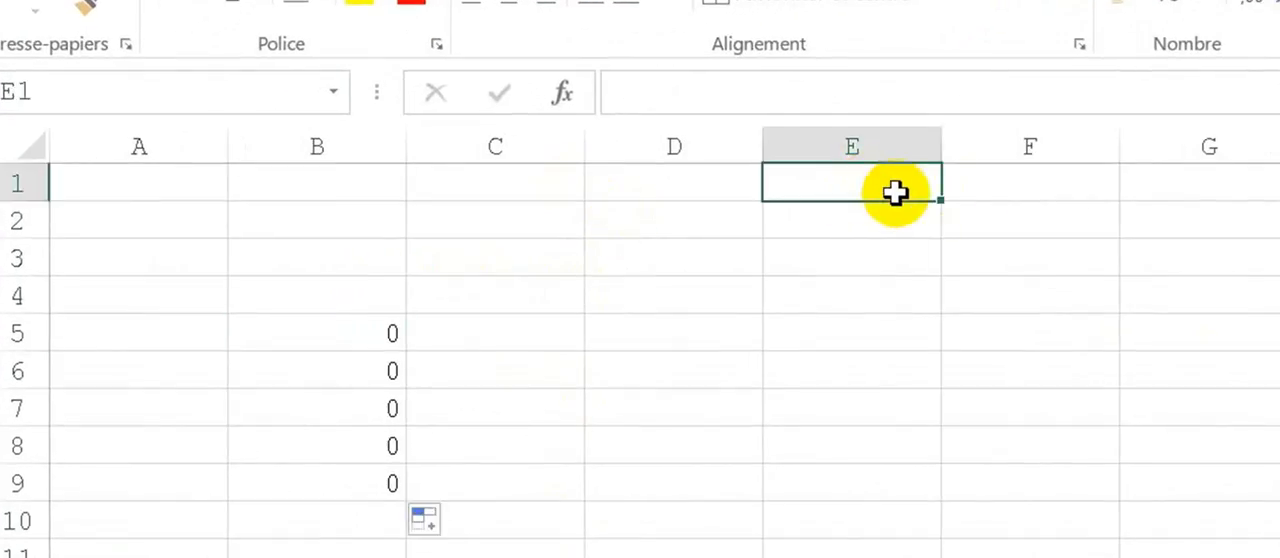
{"action": "type", "text": "125"}
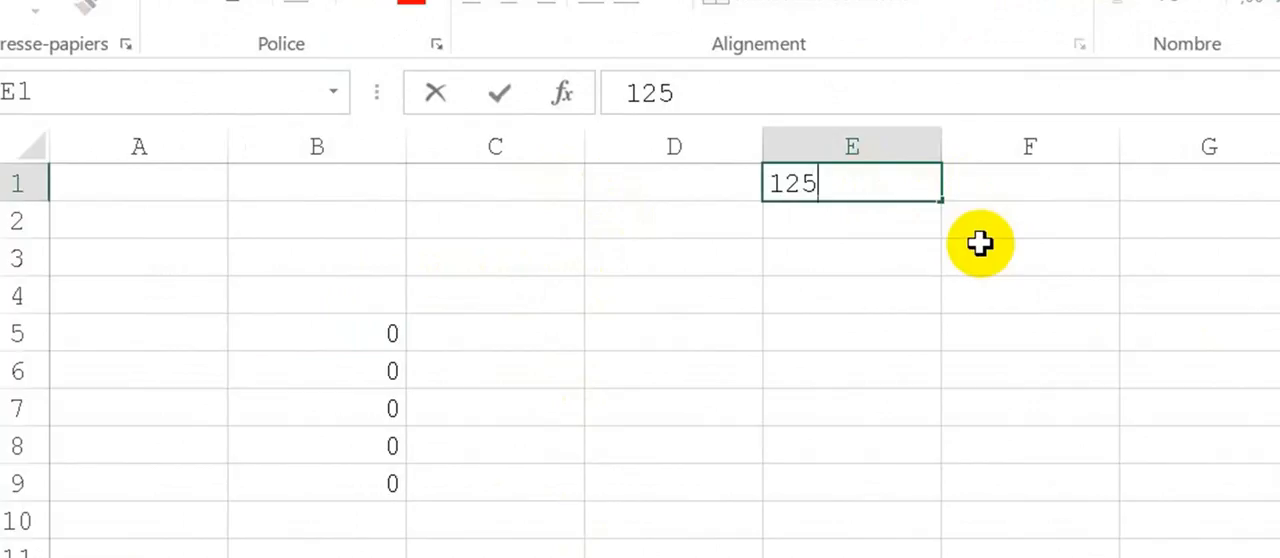
{"action": "key", "text": "Return"}
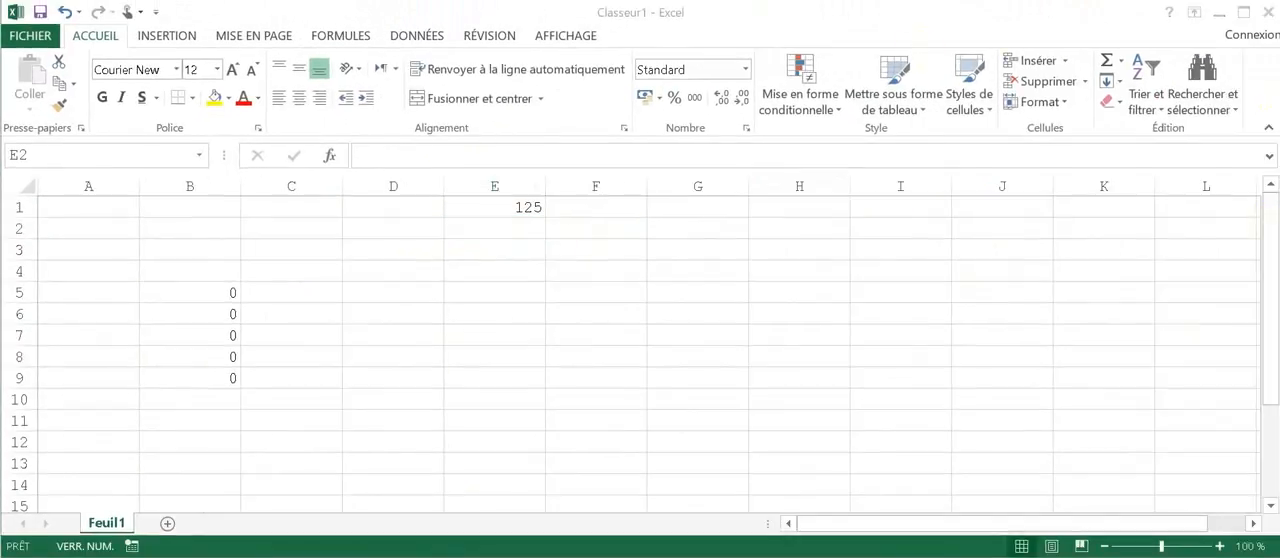
Step: Enter the absolute reference formula =$E$1 in cell F2 and fill it across the range F2:I8
{"action": "left_click", "coordinate": [596, 228]}
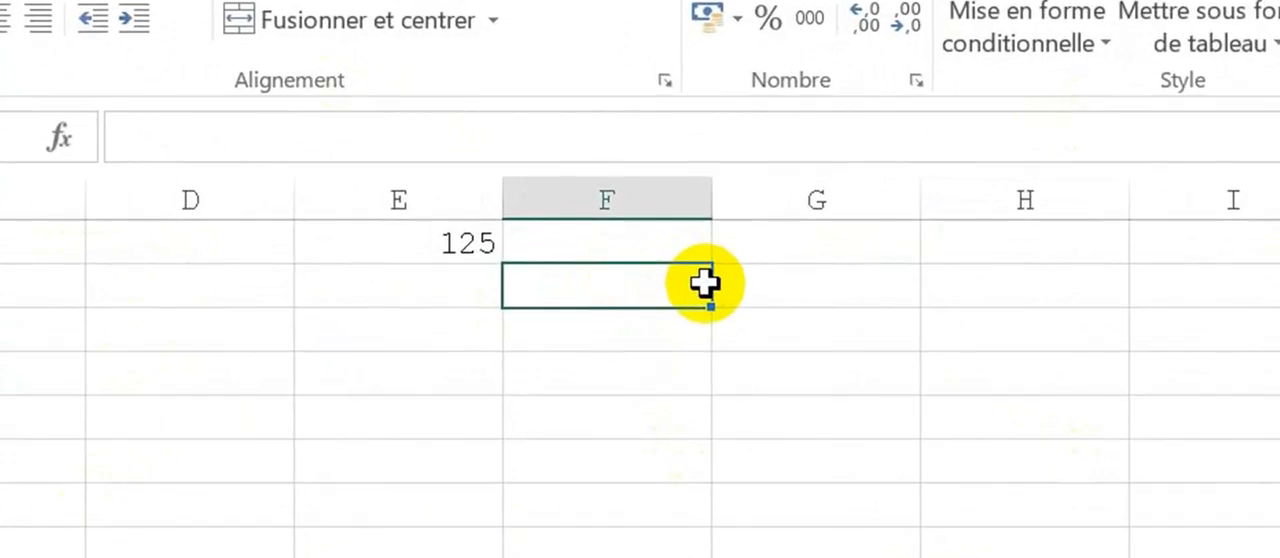
{"action": "type", "text": "="}
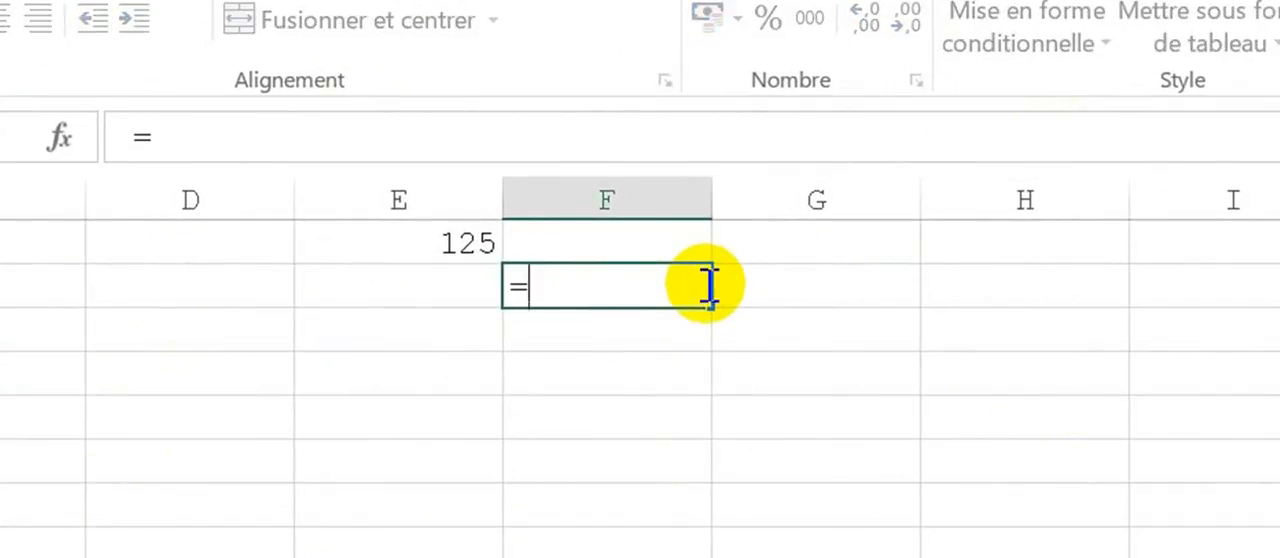
{"action": "type", "text": "$"}
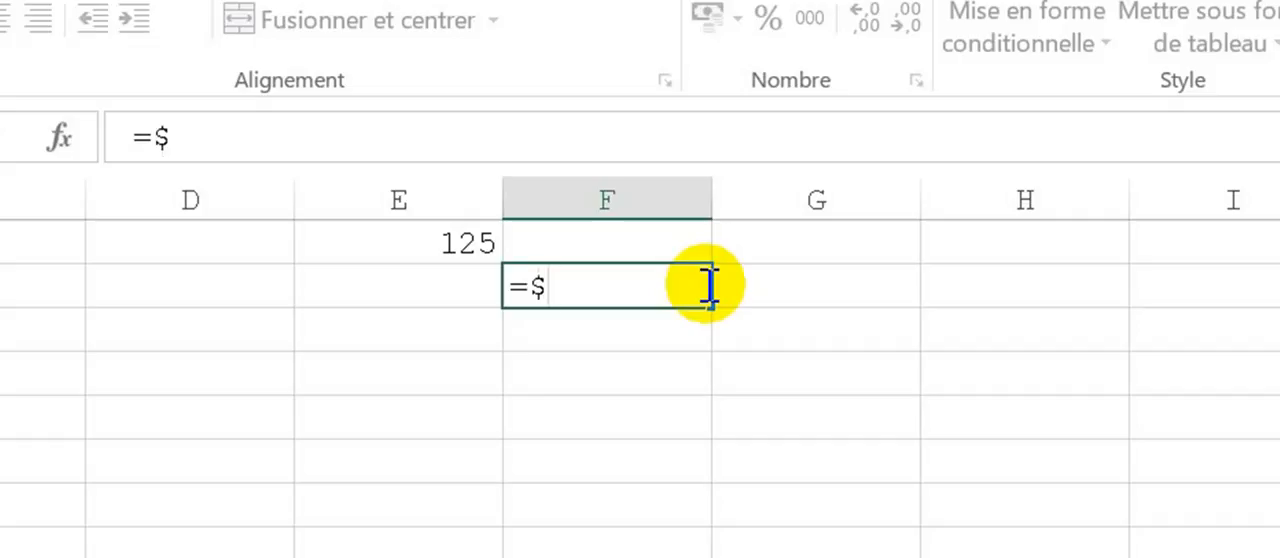
{"action": "type", "text": "E$"}
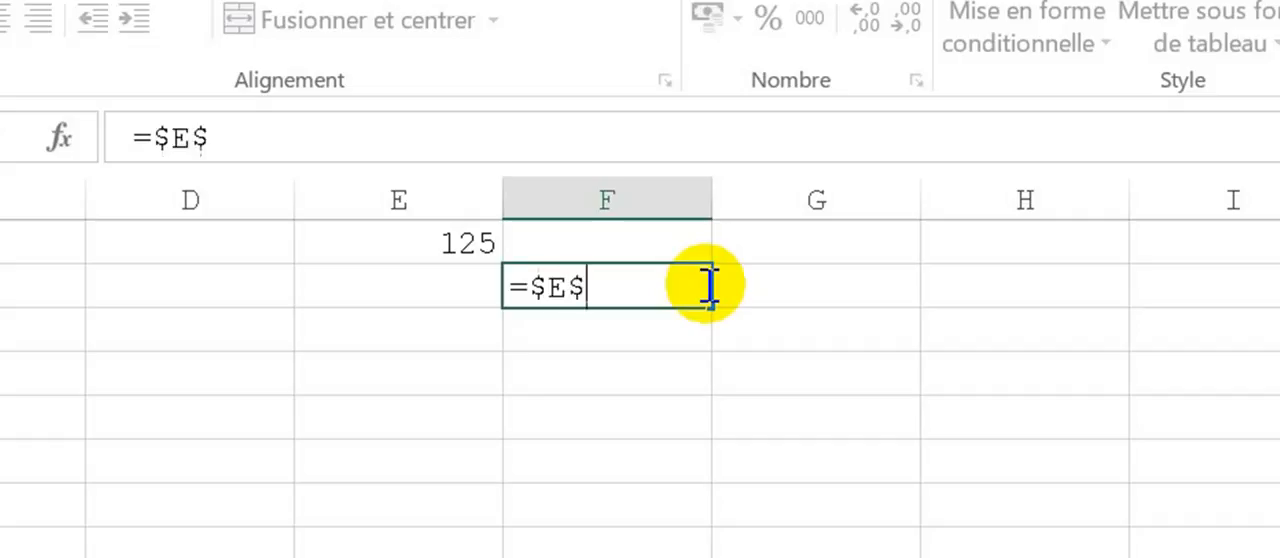
{"action": "type", "text": "1"}
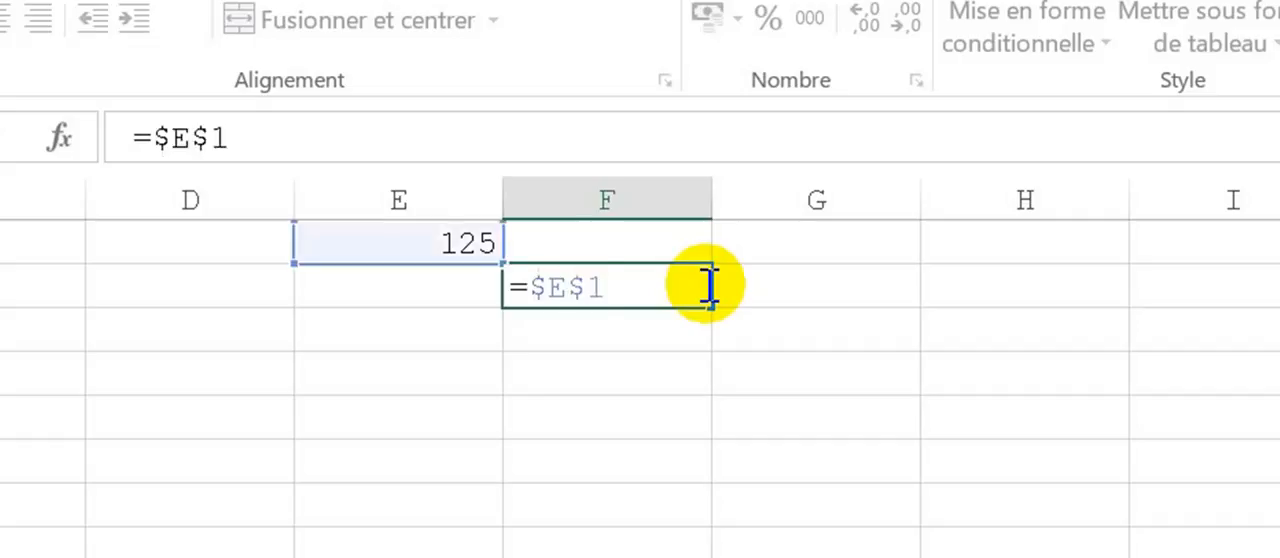
{"action": "key", "text": "Return"}
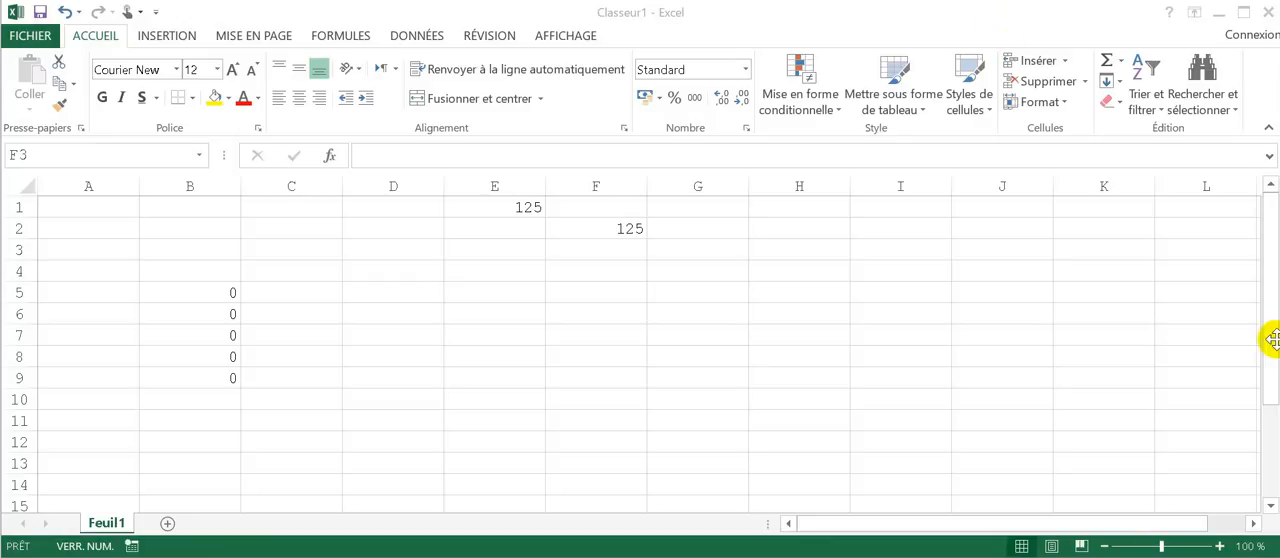
{"action": "left_click", "coordinate": [408, 199]}
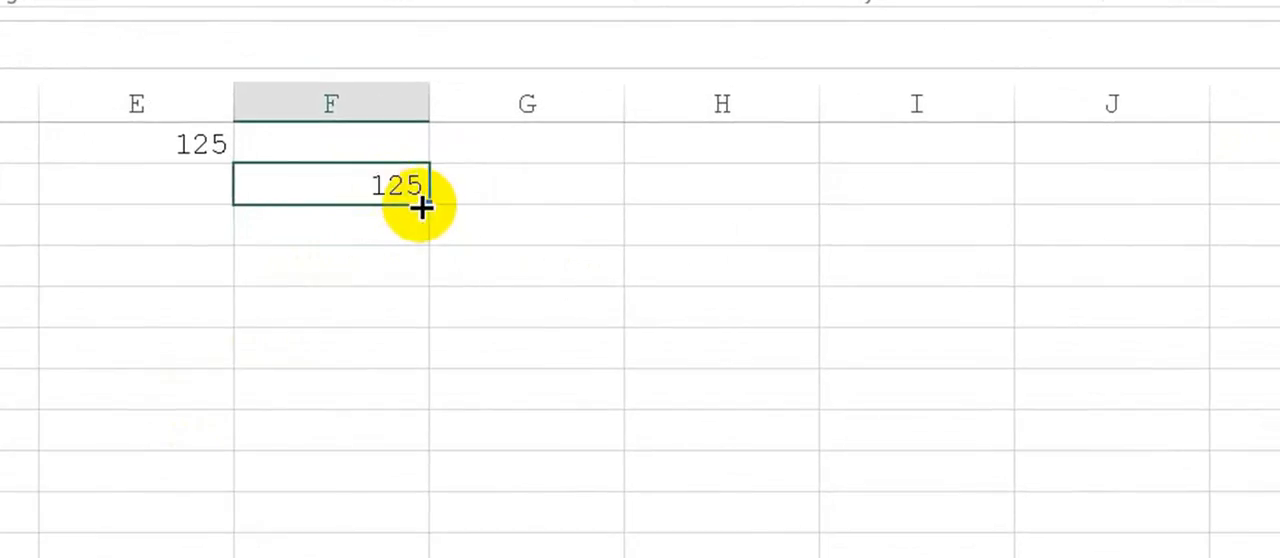
{"action": "left_click_drag", "start_coordinate": [486, 213], "coordinate": [971, 409]}
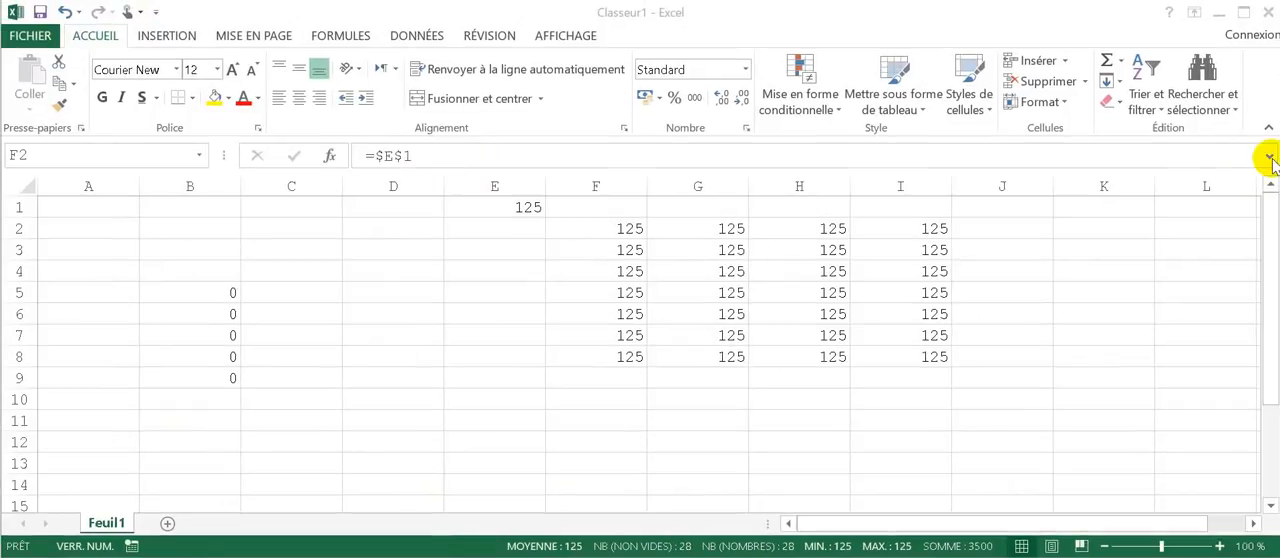
Step: Display the sheet's formulas and examine the absolute references filled in F2:I8
{"action": "left_click", "coordinate": [628, 229]}
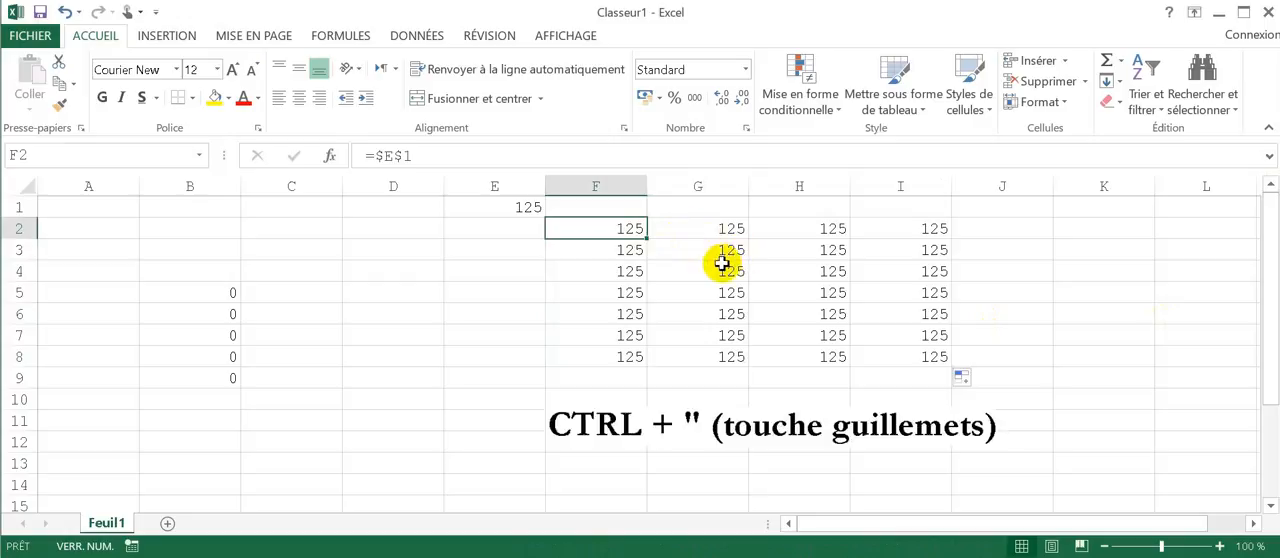
{"action": "key", "text": "ctrl+quotedbl"}
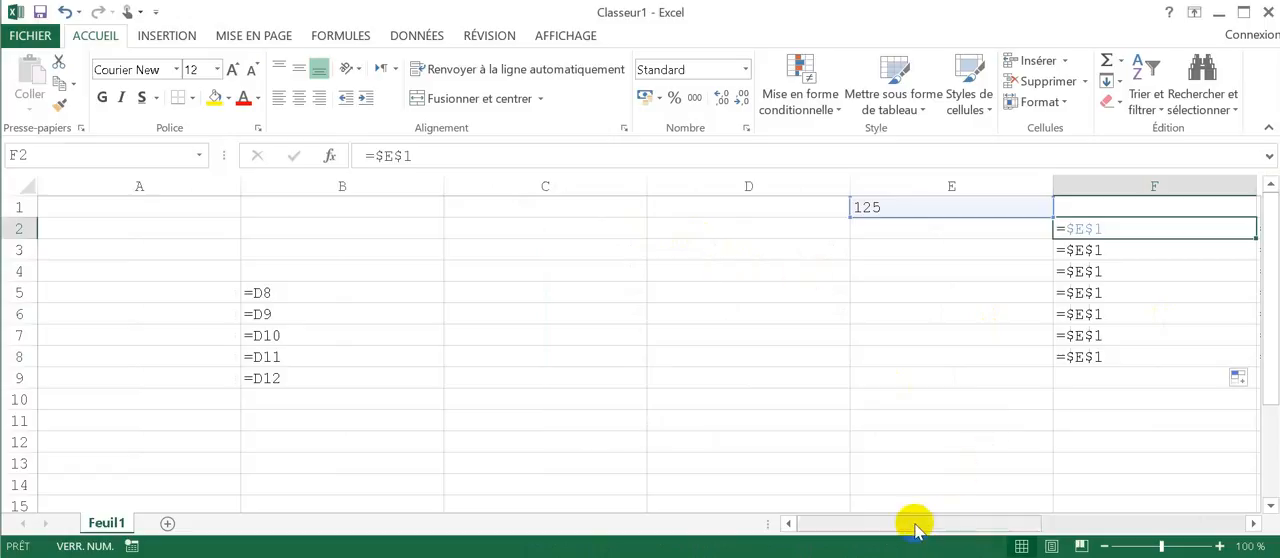
{"action": "left_click_drag", "start_coordinate": [914, 521], "coordinate": [1094, 523]}
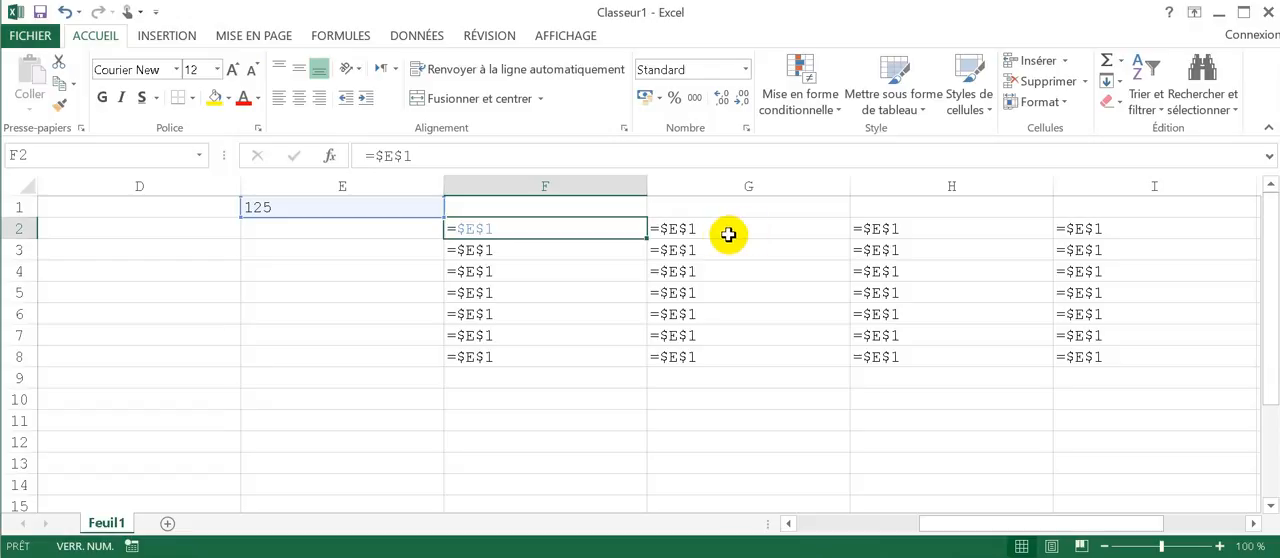
Step: Cycle the reference in F2's formula through its mixed, relative and absolute forms, ending on the row-locked =E$1
{"action": "double_click", "coordinate": [588, 230]}
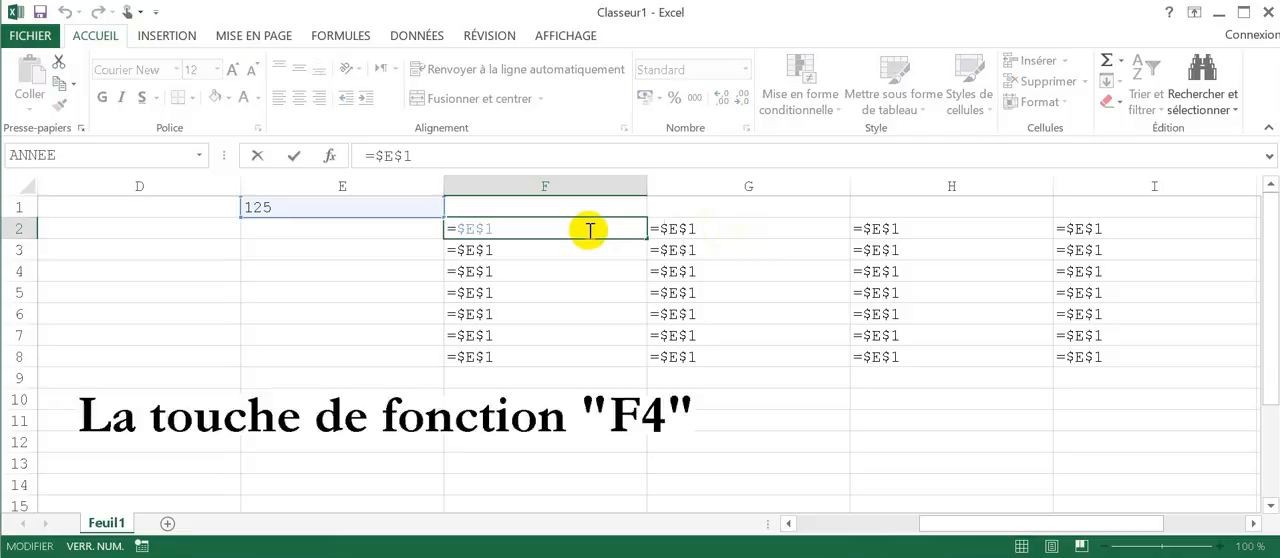
{"action": "key", "text": "F4"}
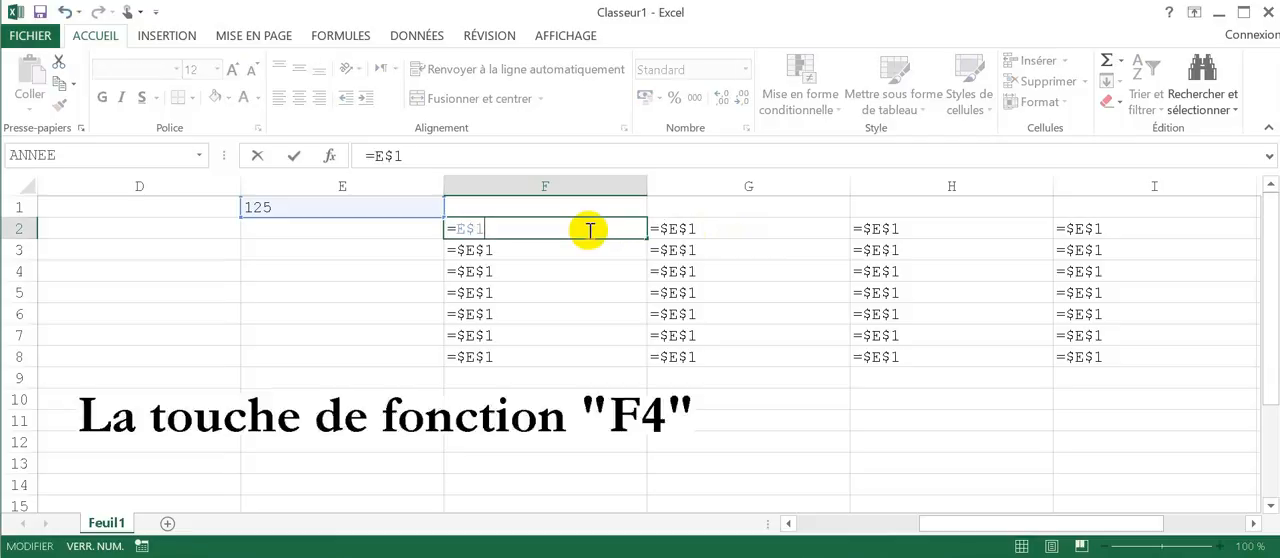
{"action": "key", "text": "F4"}
{"action": "key", "text": "F4"}
{"action": "key", "text": "F4"}
{"action": "key", "text": "F4"}
{"action": "key", "text": "F4"}
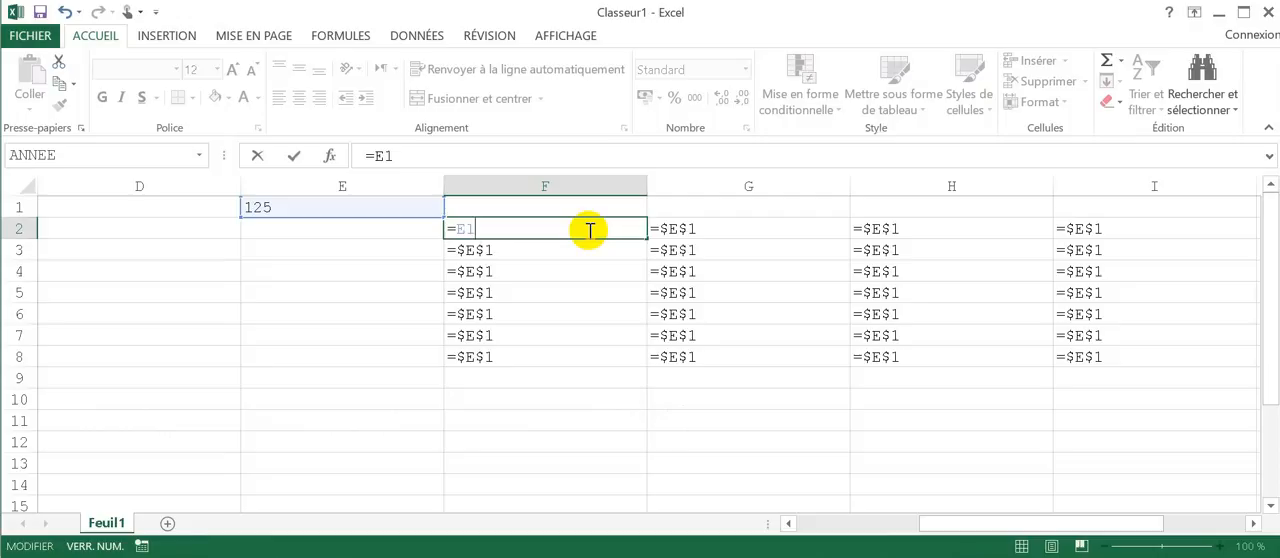
{"action": "key", "text": "F4"}
{"action": "key", "text": "F4"}
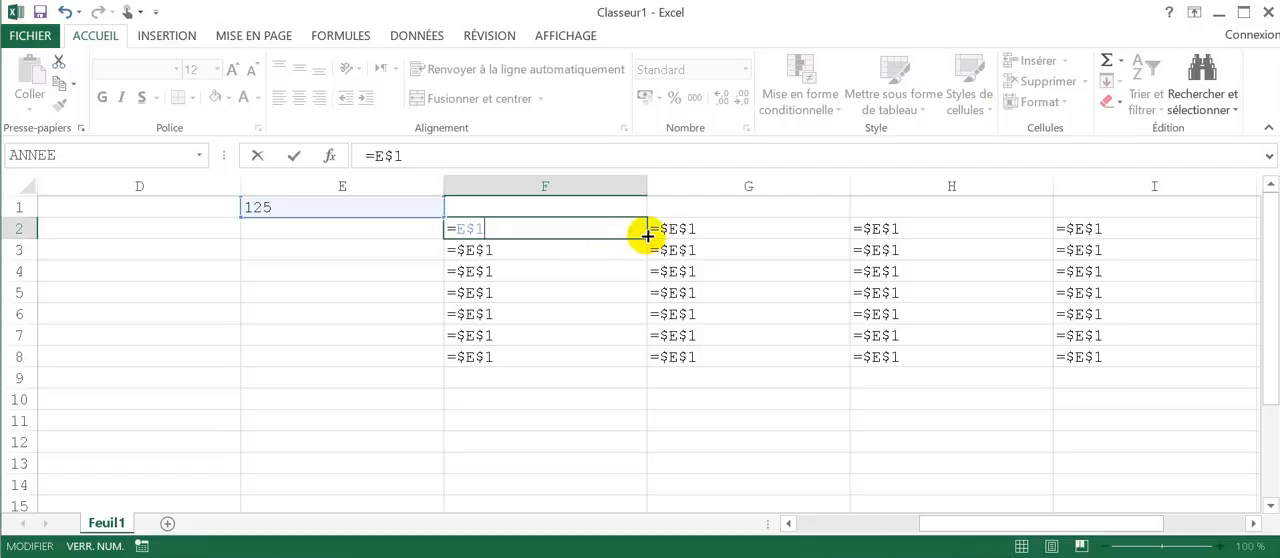
Step: Fill the mixed reference =E$1 from F2 across to I2 and down to F8, examining the copied references in row 2
{"action": "left_click_drag", "start_coordinate": [647, 236], "coordinate": [1181, 227]}
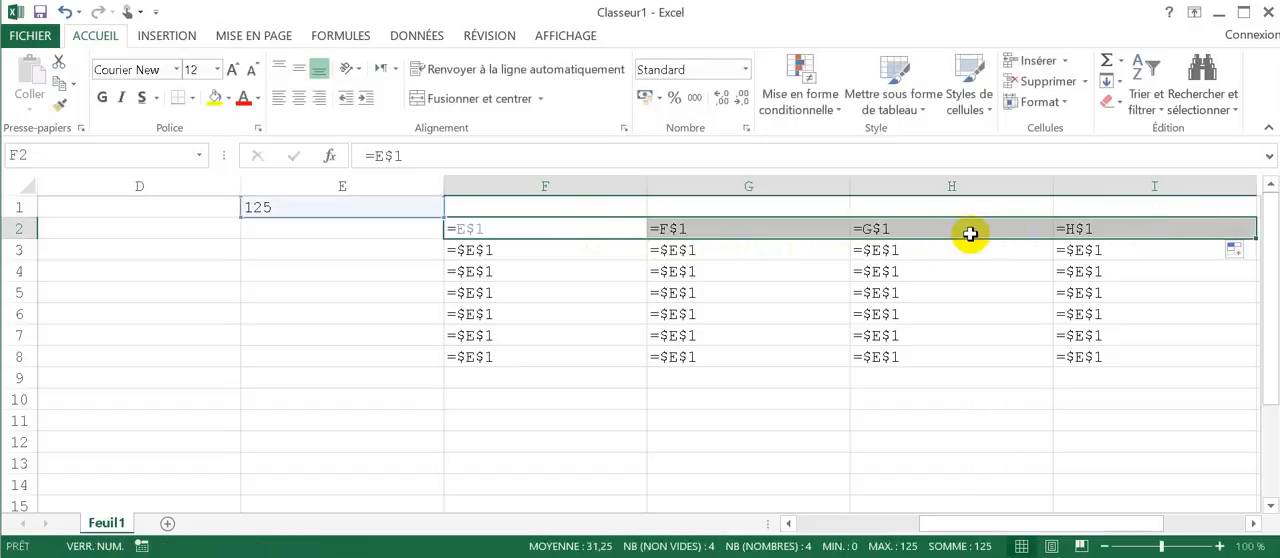
{"action": "left_click", "coordinate": [706, 227]}
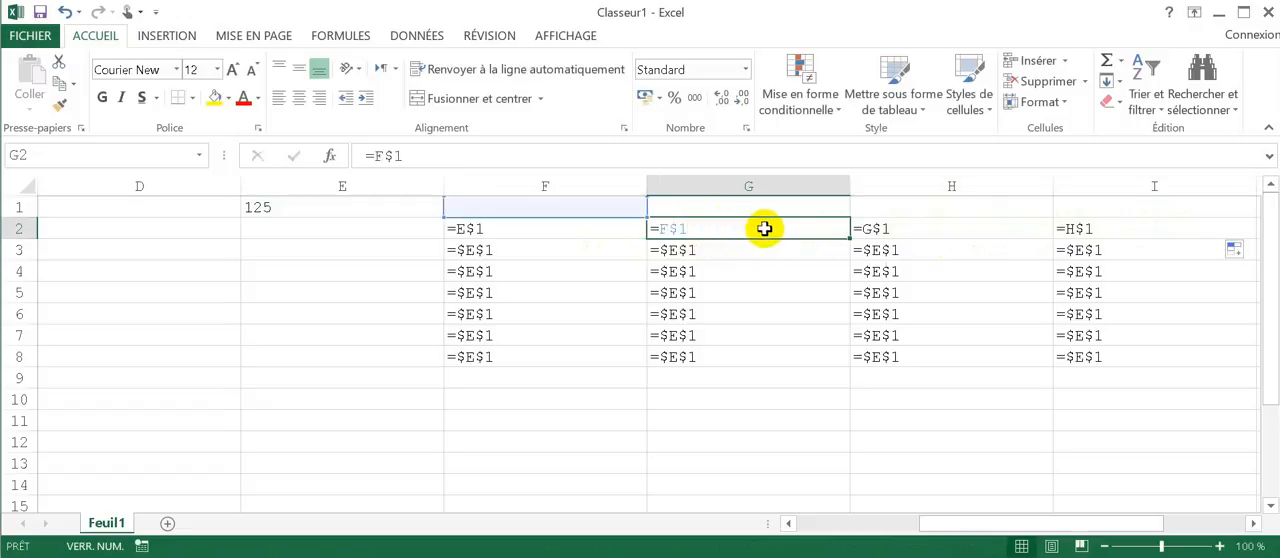
{"action": "left_click", "coordinate": [945, 232]}
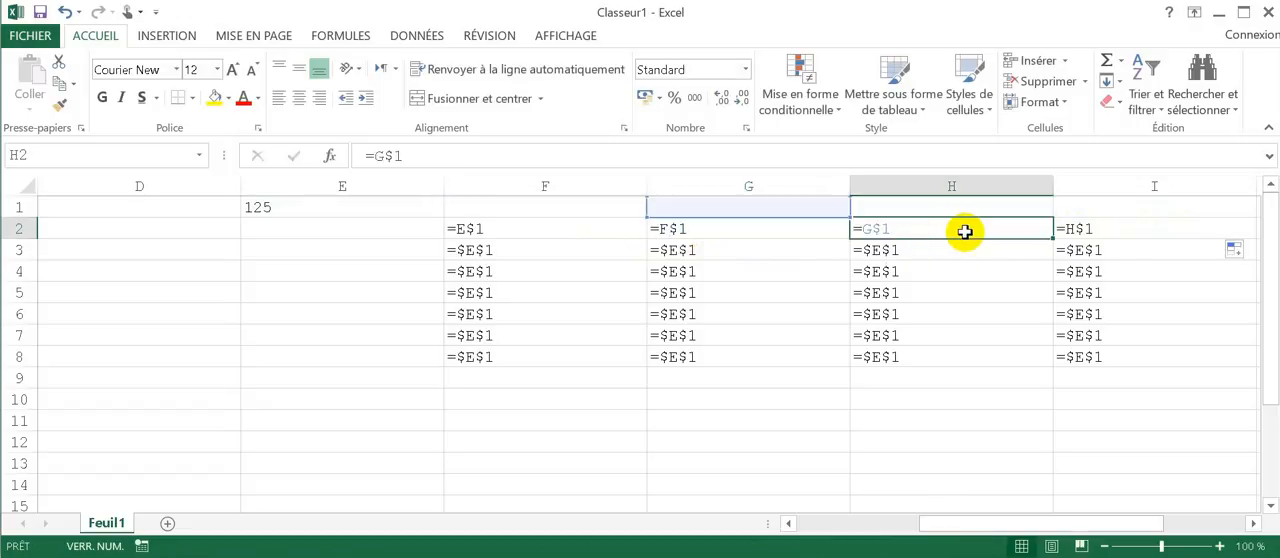
{"action": "left_click", "coordinate": [1114, 234]}
{"action": "left_click", "coordinate": [551, 229]}
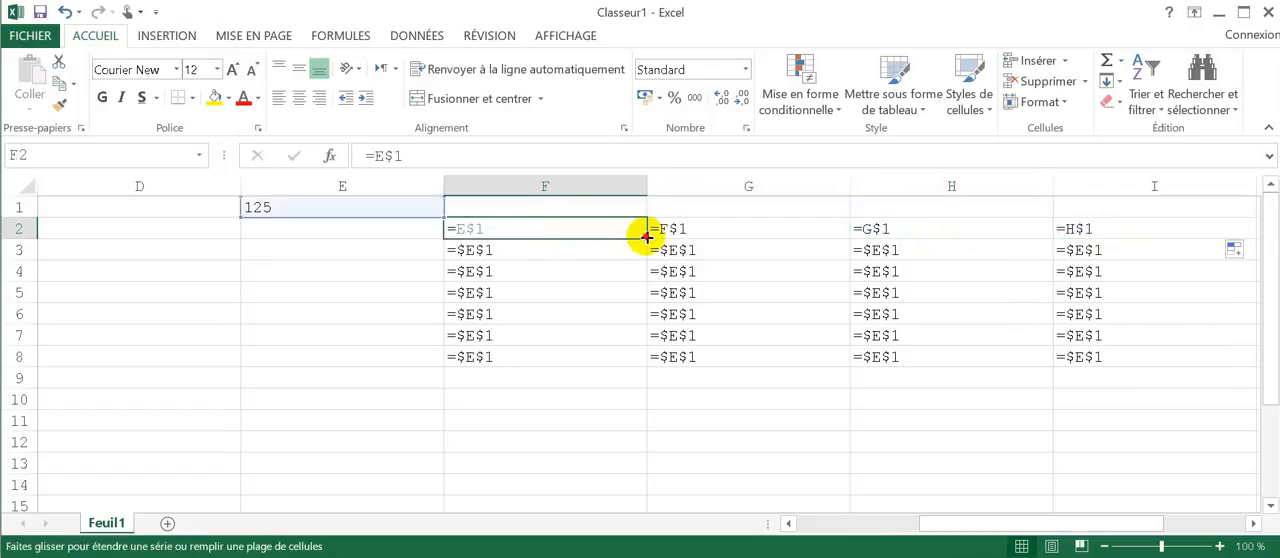
{"action": "left_click_drag", "start_coordinate": [645, 237], "coordinate": [634, 360]}
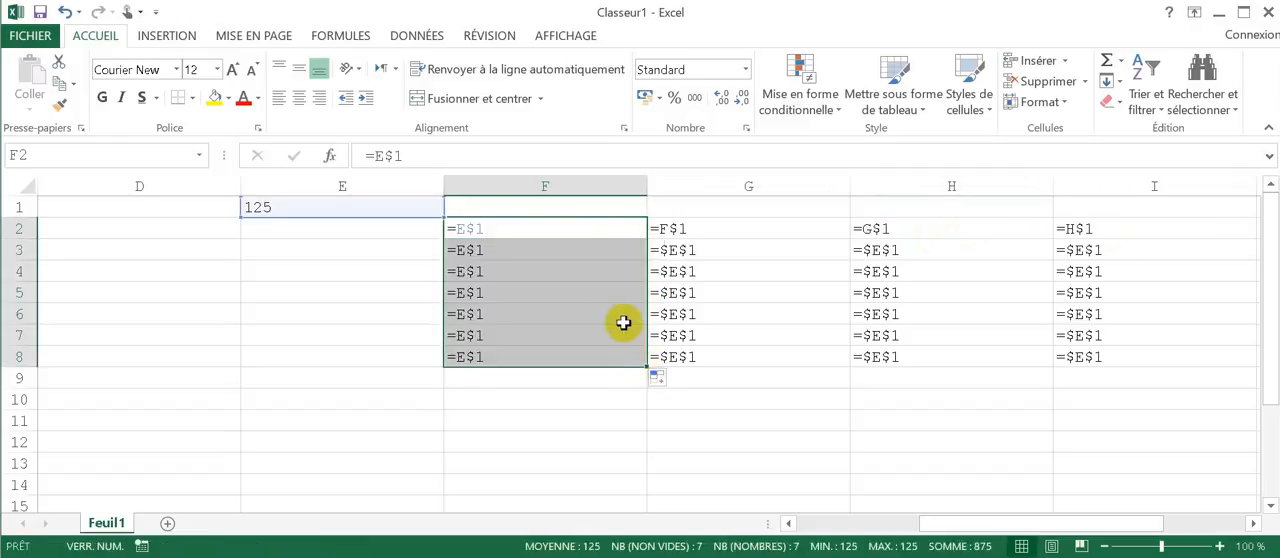
Step: Change the formula in F2 to the column-locked mixed reference =$E1
{"action": "left_click", "coordinate": [573, 229]}
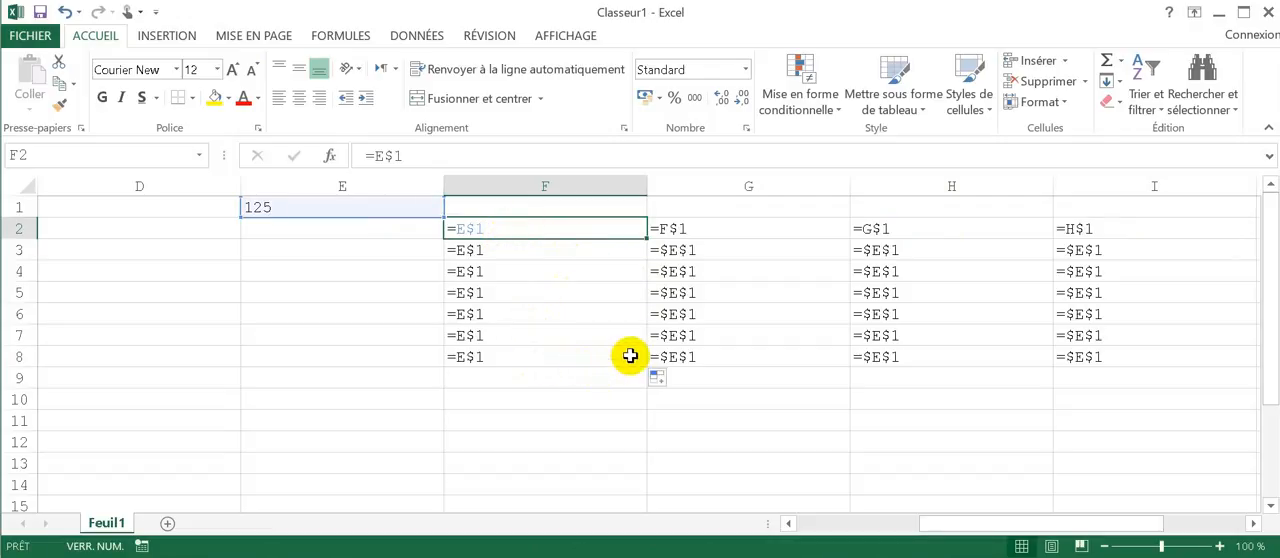
{"action": "double_click", "coordinate": [501, 228]}
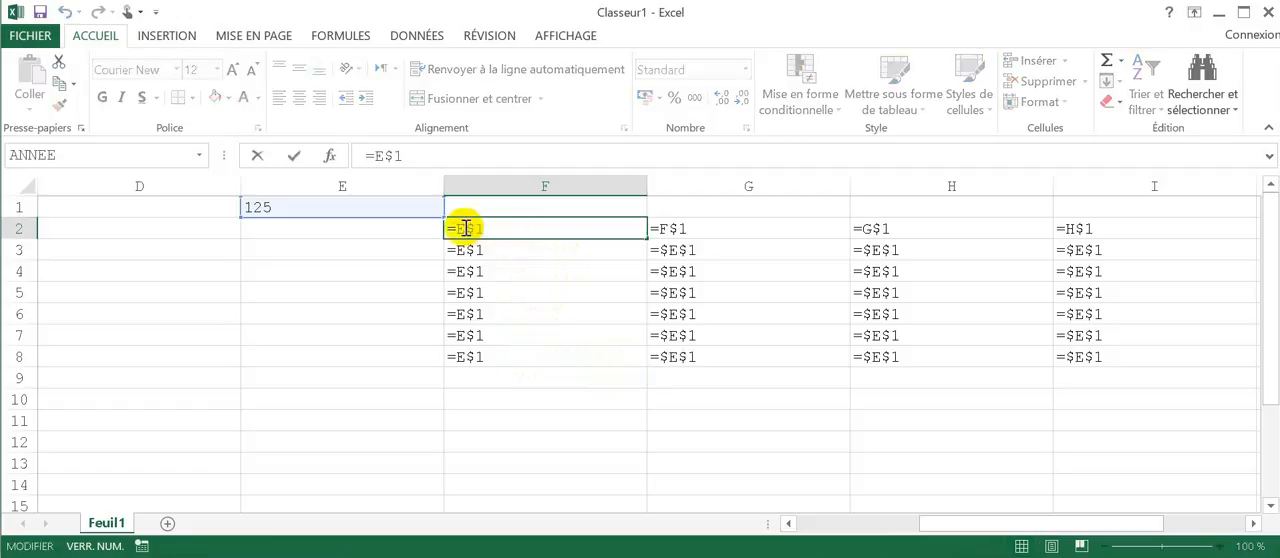
{"action": "left_click", "coordinate": [455, 228]}
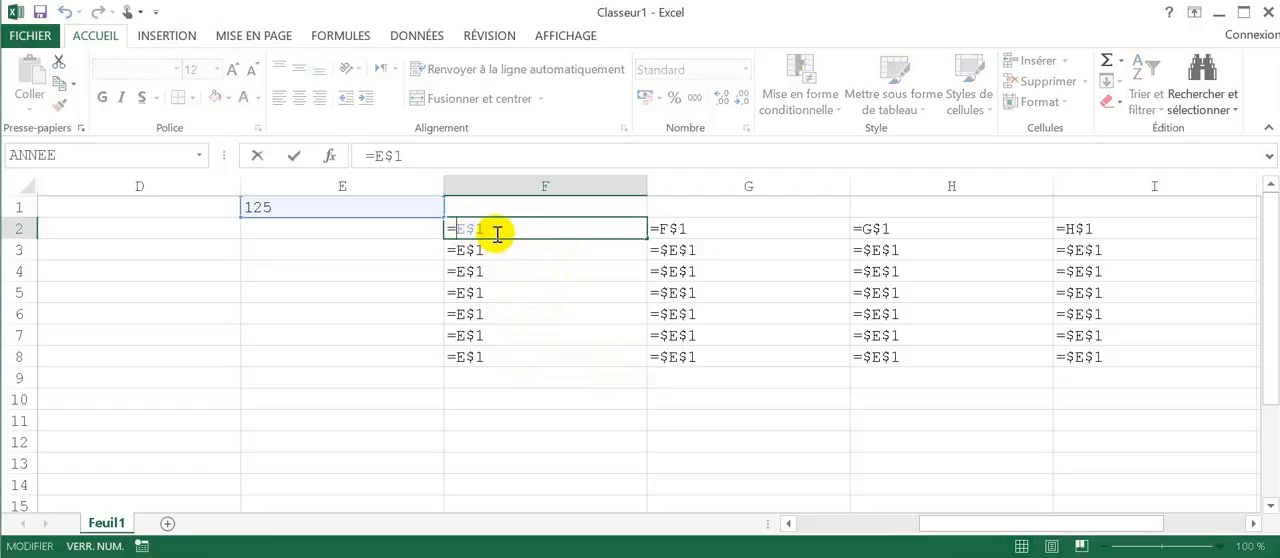
{"action": "type", "text": "$"}
{"action": "key", "text": "Delete"}
{"action": "key", "text": "ctrl+Return"}
{"action": "key", "text": "Down"}
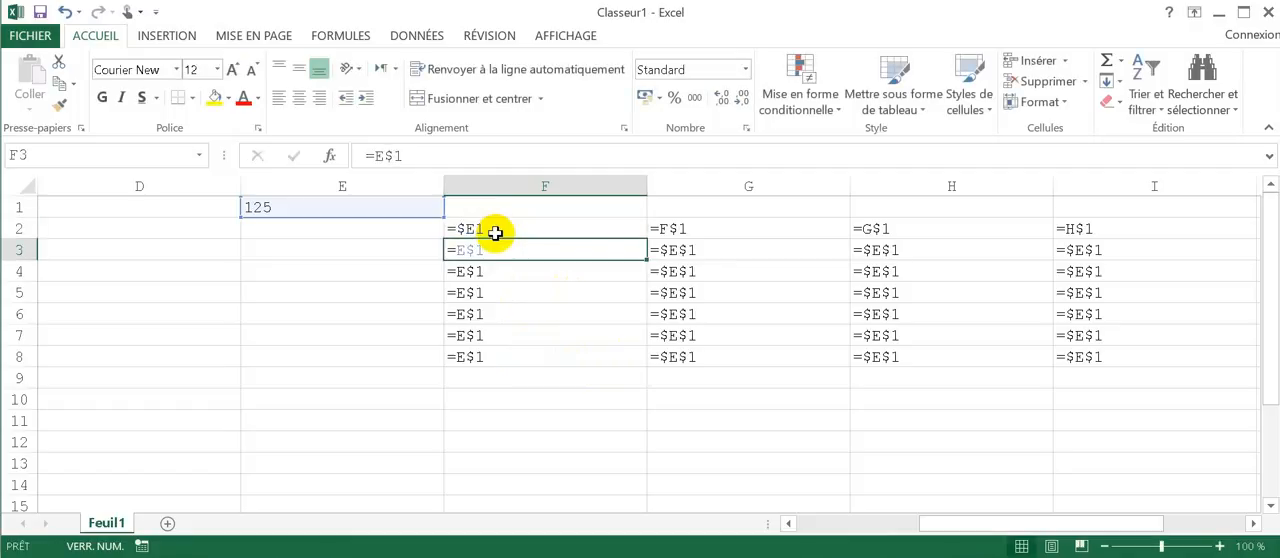
{"action": "key", "text": "Up"}
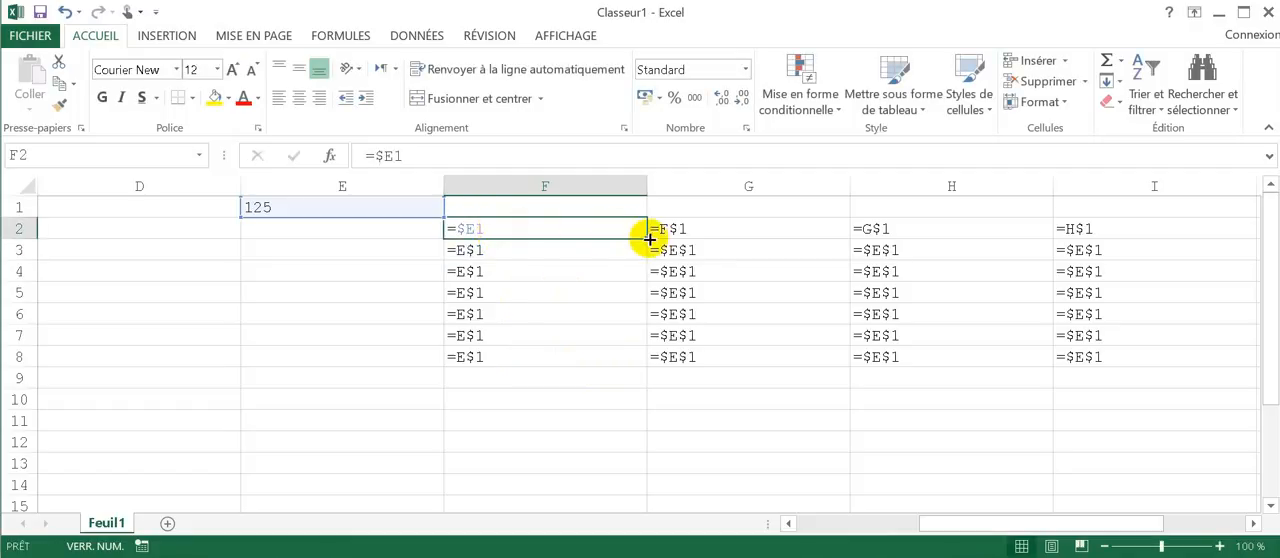
Step: Fill the =$E1 formula from F2 across to I2 and down to F8
{"action": "left_click_drag", "start_coordinate": [650, 235], "coordinate": [1181, 233]}
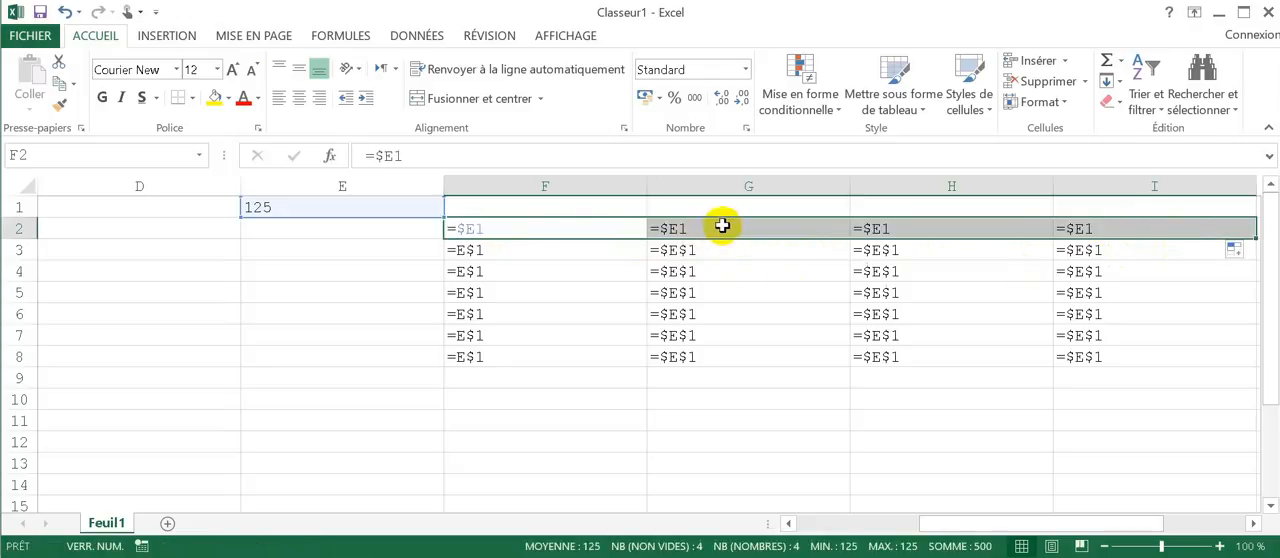
{"action": "left_click", "coordinate": [591, 229]}
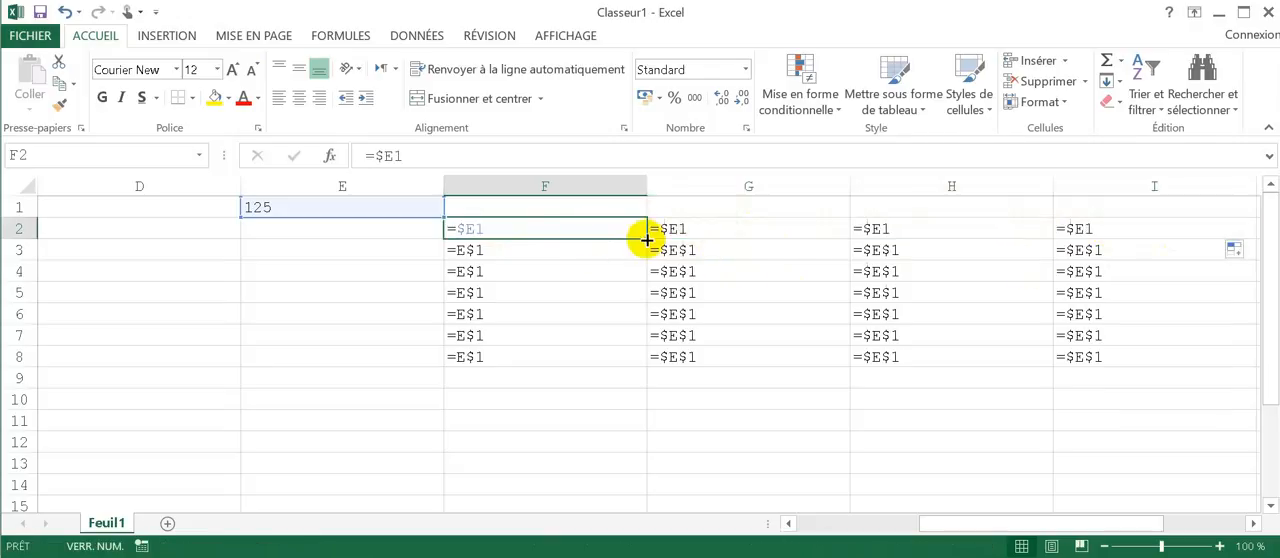
{"action": "left_click_drag", "start_coordinate": [646, 237], "coordinate": [648, 366]}
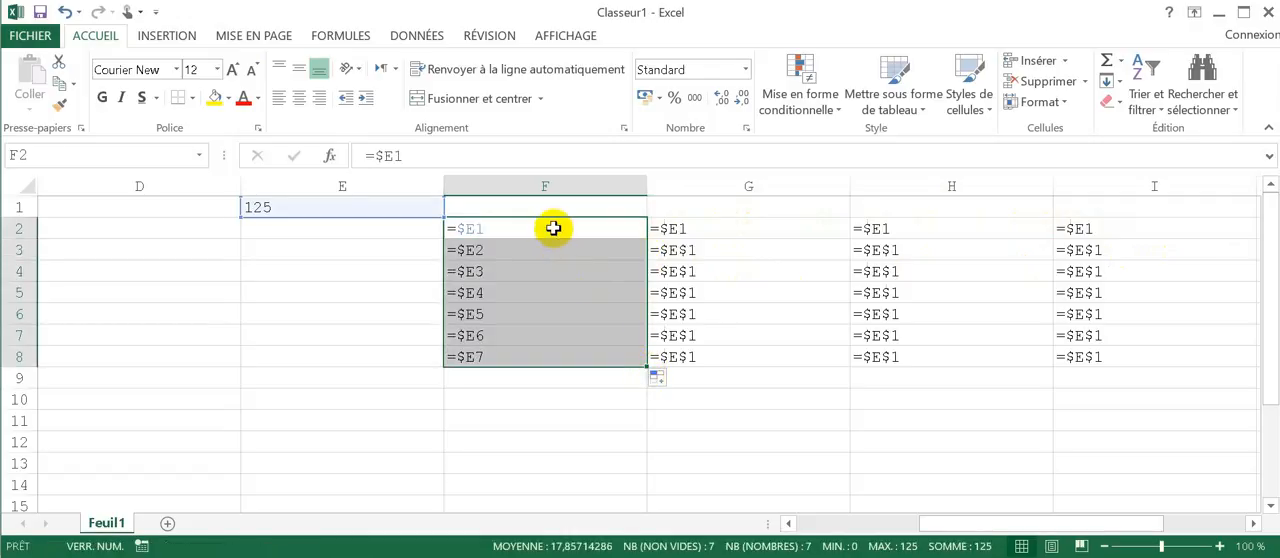
Step: Examine how the row number changes in the column-locked references filled down F3:F8, comparing them with F2
{"action": "left_click", "coordinate": [500, 248]}
{"action": "left_click", "coordinate": [509, 275]}
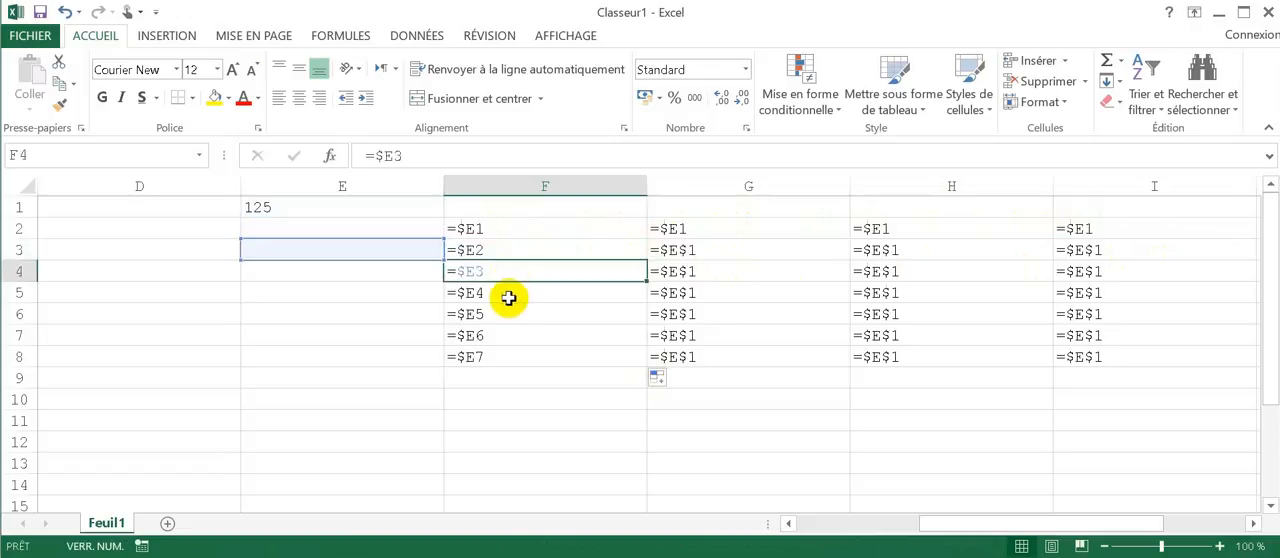
{"action": "left_click", "coordinate": [508, 294]}
{"action": "left_click", "coordinate": [509, 316]}
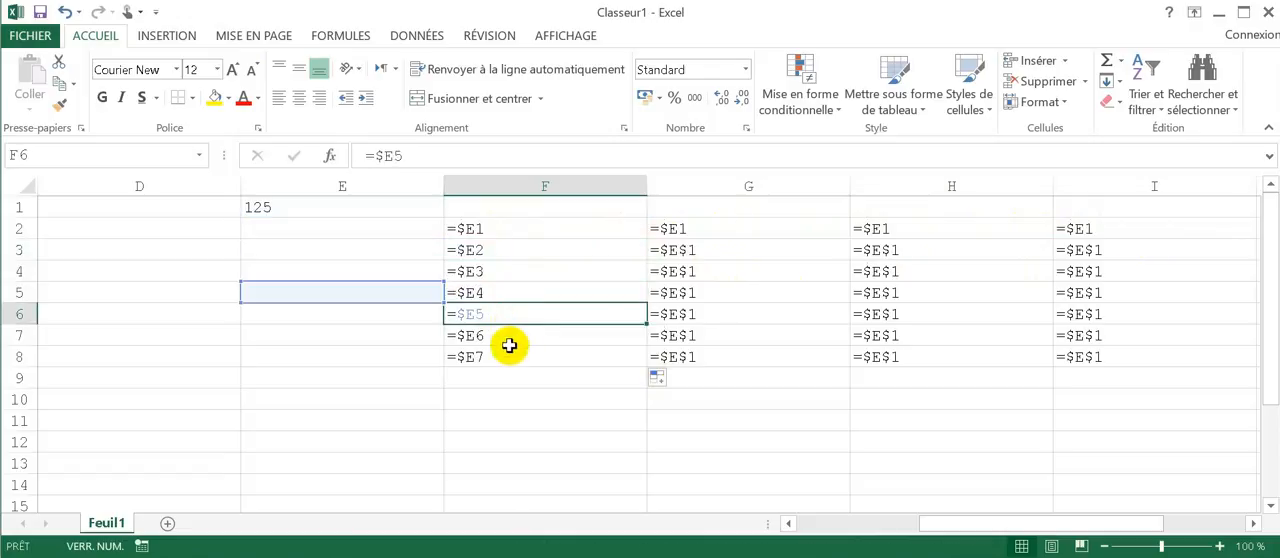
{"action": "left_click", "coordinate": [510, 338]}
{"action": "left_click", "coordinate": [512, 357]}
{"action": "left_click", "coordinate": [544, 228]}
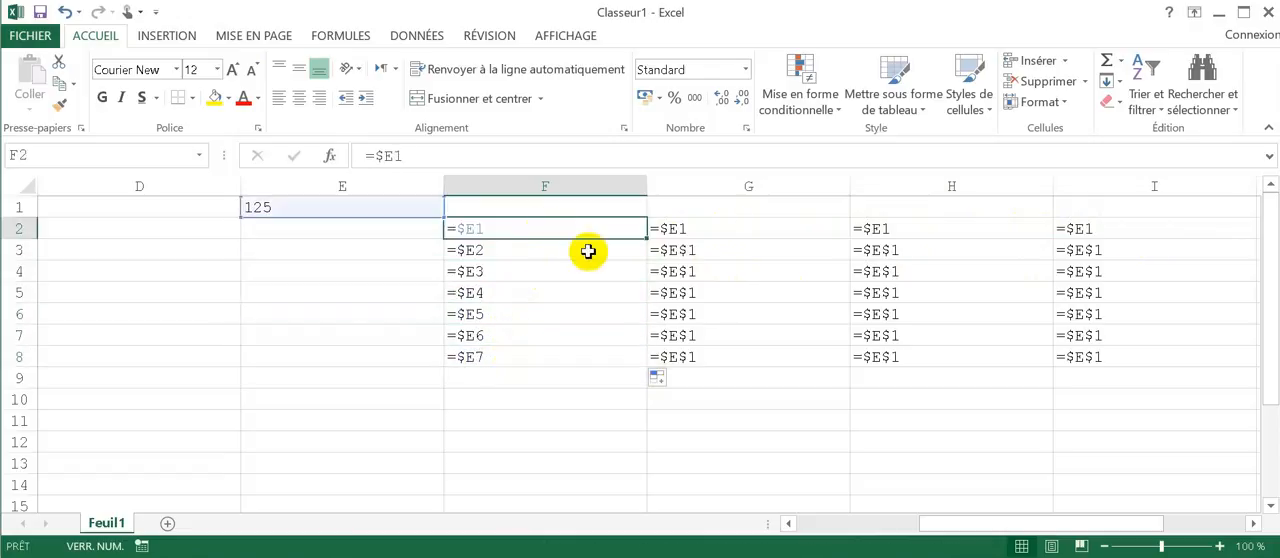
Step: Switch the sheet from displaying formulas back to showing values
{"action": "left_click", "coordinate": [543, 205]}
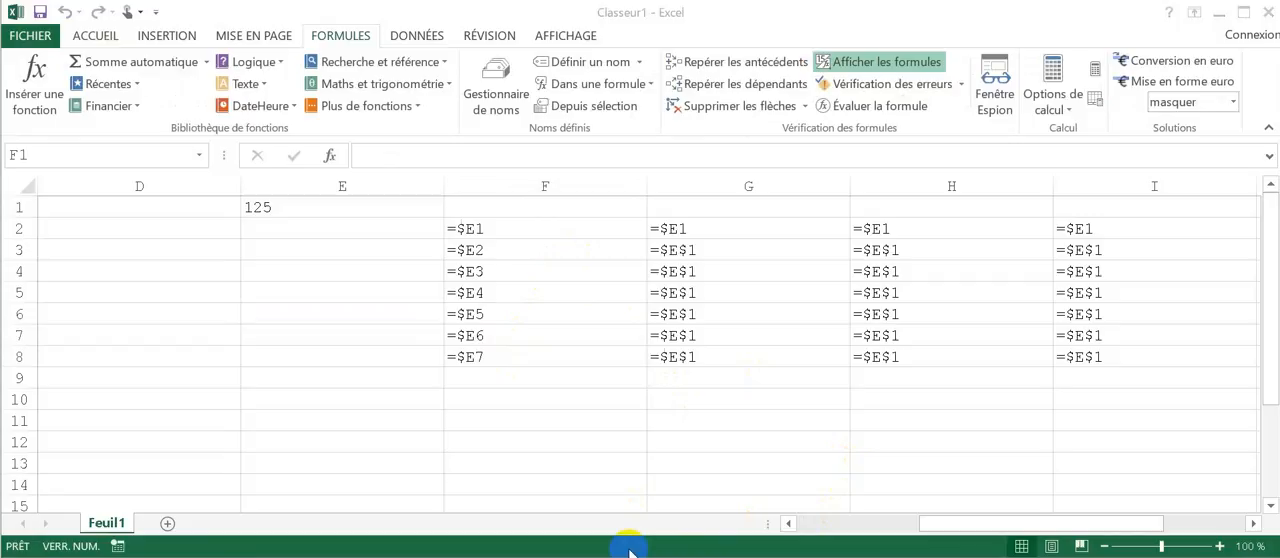
{"action": "left_click", "coordinate": [627, 340]}
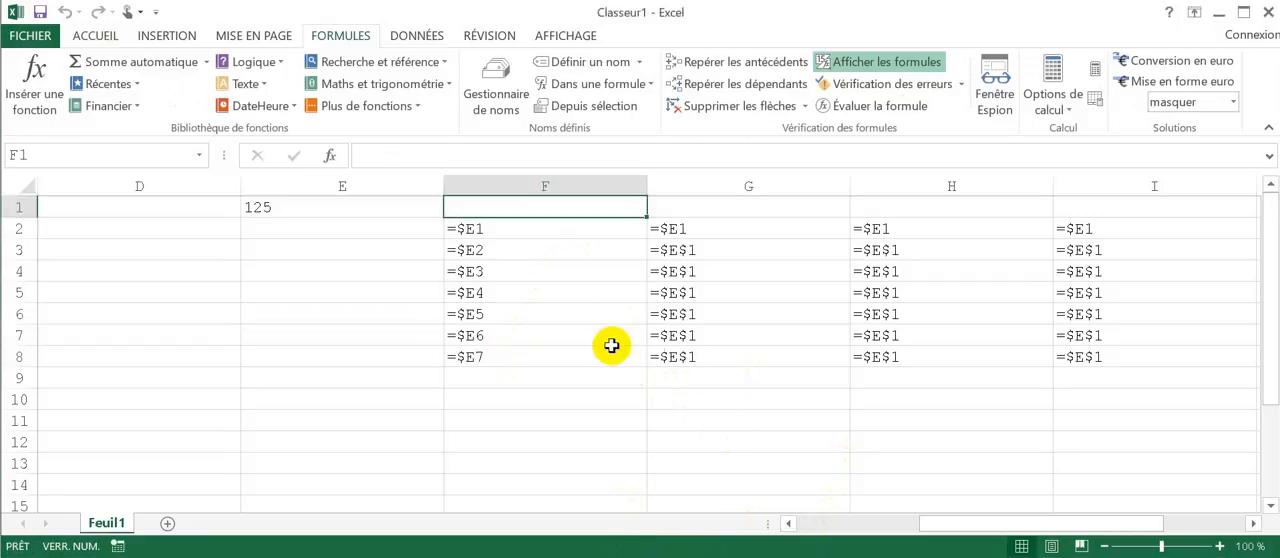
{"action": "key", "text": "ctrl+grave"}
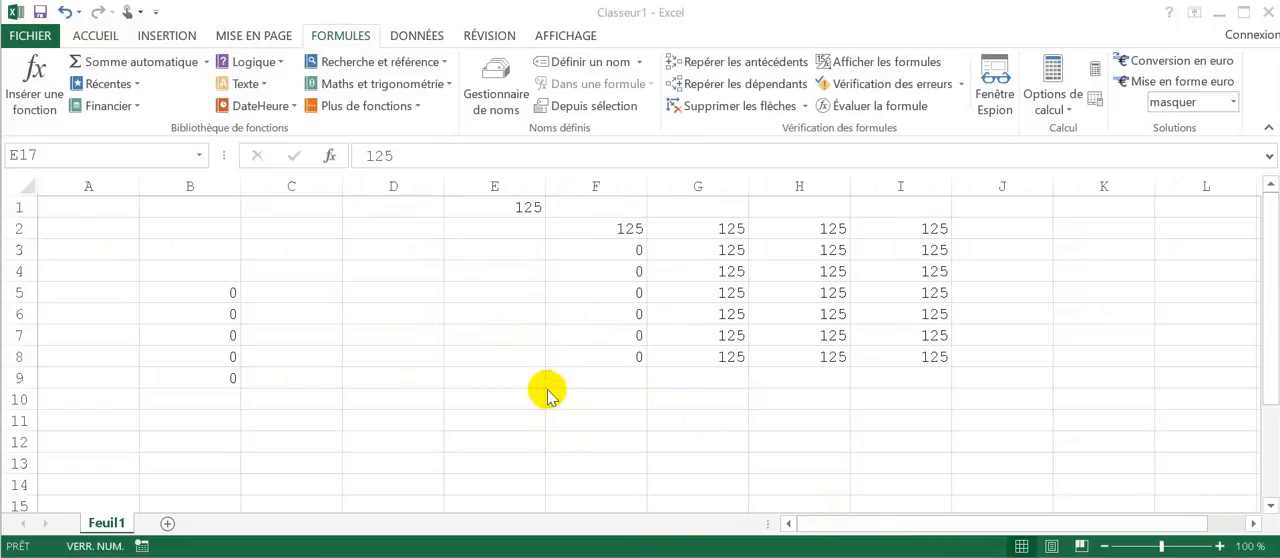
Step: Name cell A16, which holds the 19% rate, TVA
{"action": "left_click", "coordinate": [514, 340]}
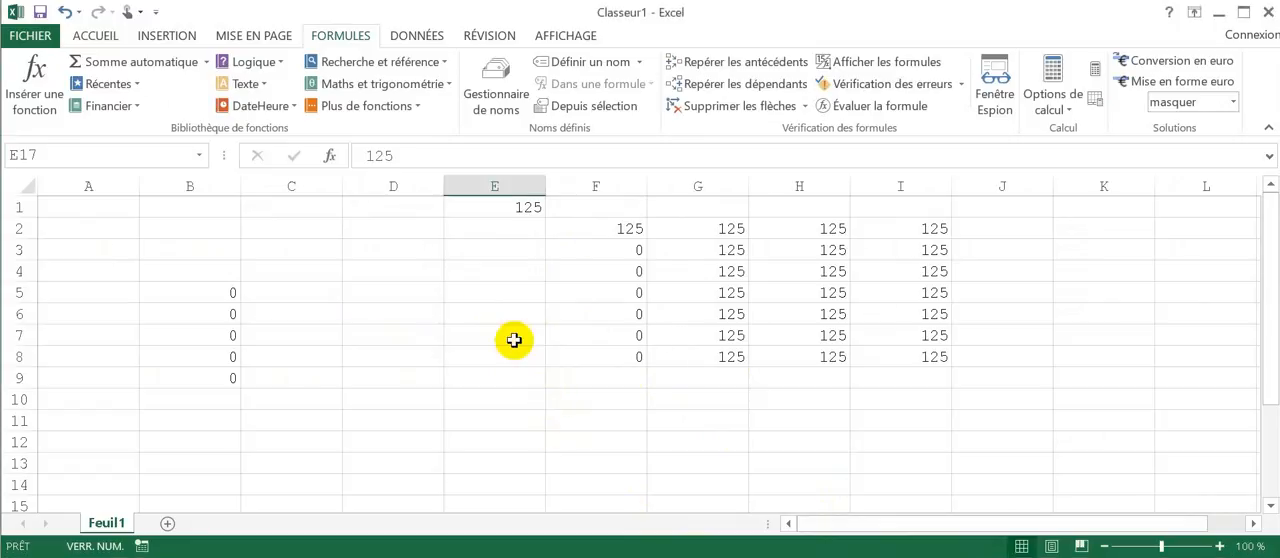
{"action": "scroll", "coordinate": [514, 340], "scroll_direction": "down", "scroll_amount": 4}
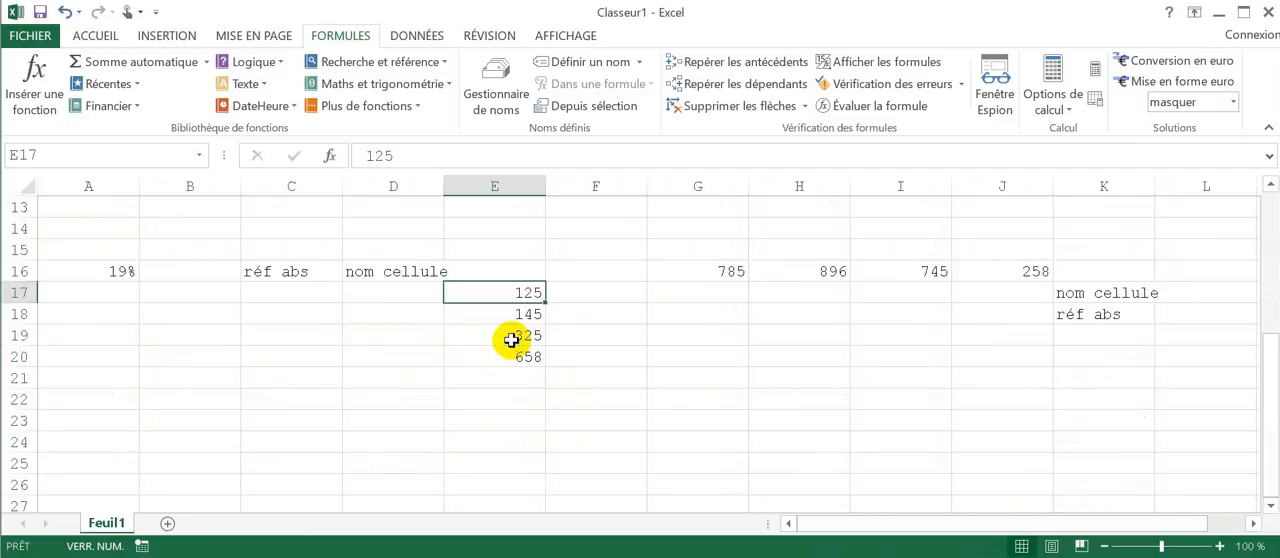
{"action": "left_click", "coordinate": [116, 270]}
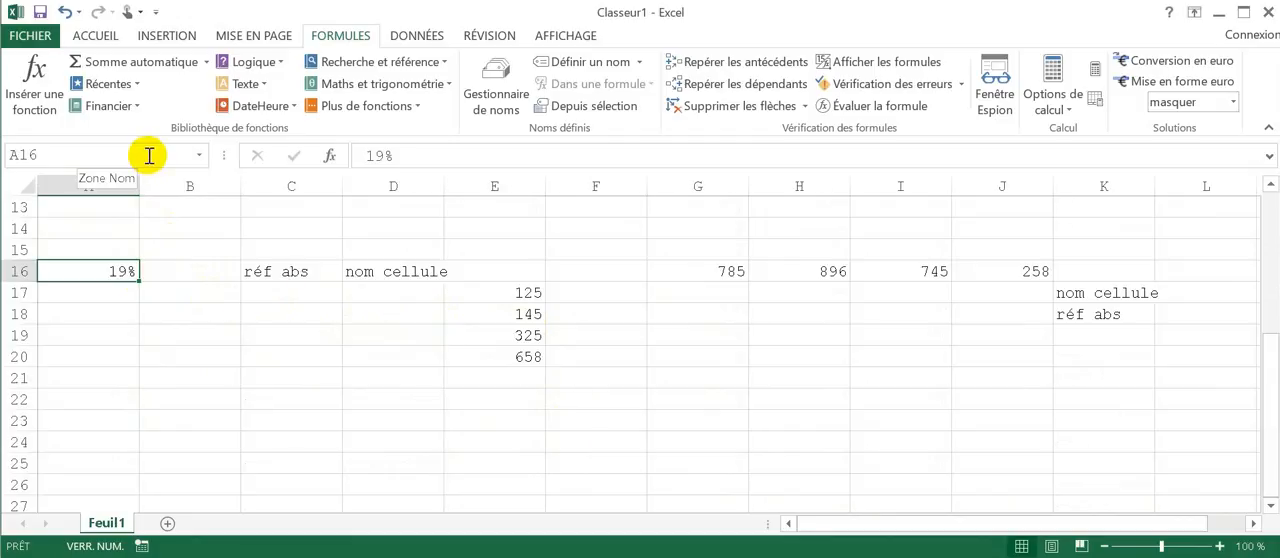
{"action": "left_click", "coordinate": [149, 155]}
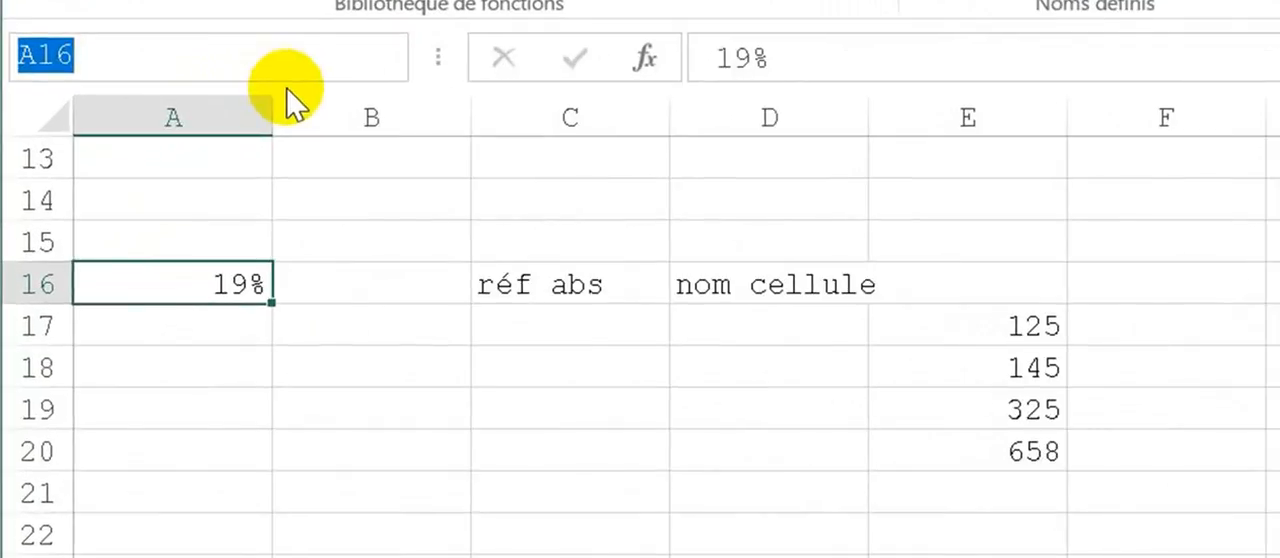
{"action": "type", "text": "TVA"}
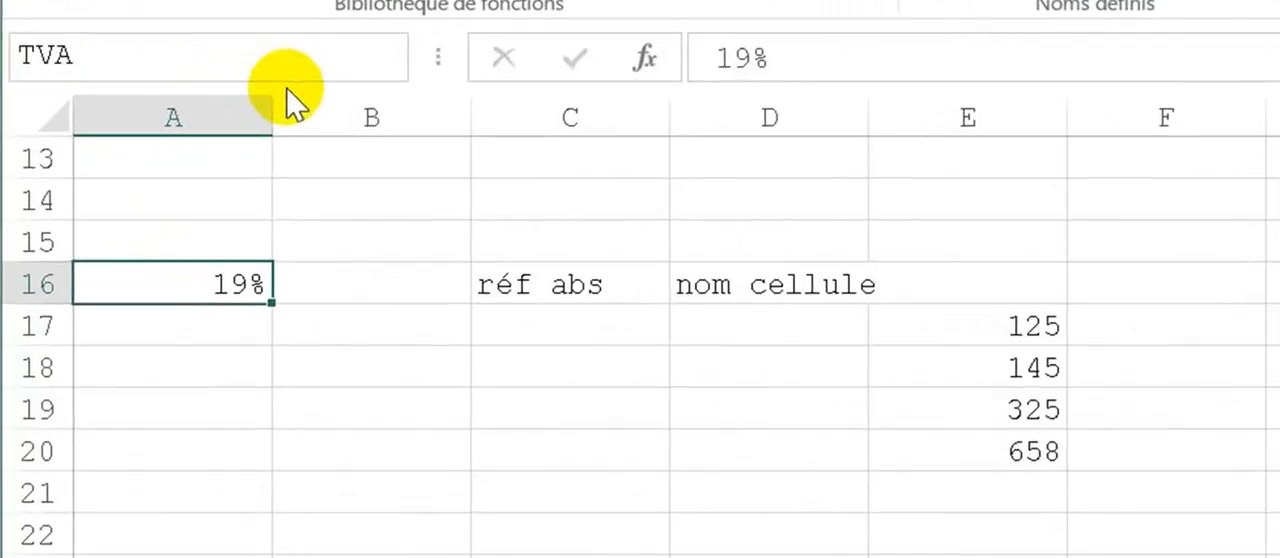
{"action": "key", "text": "Return"}
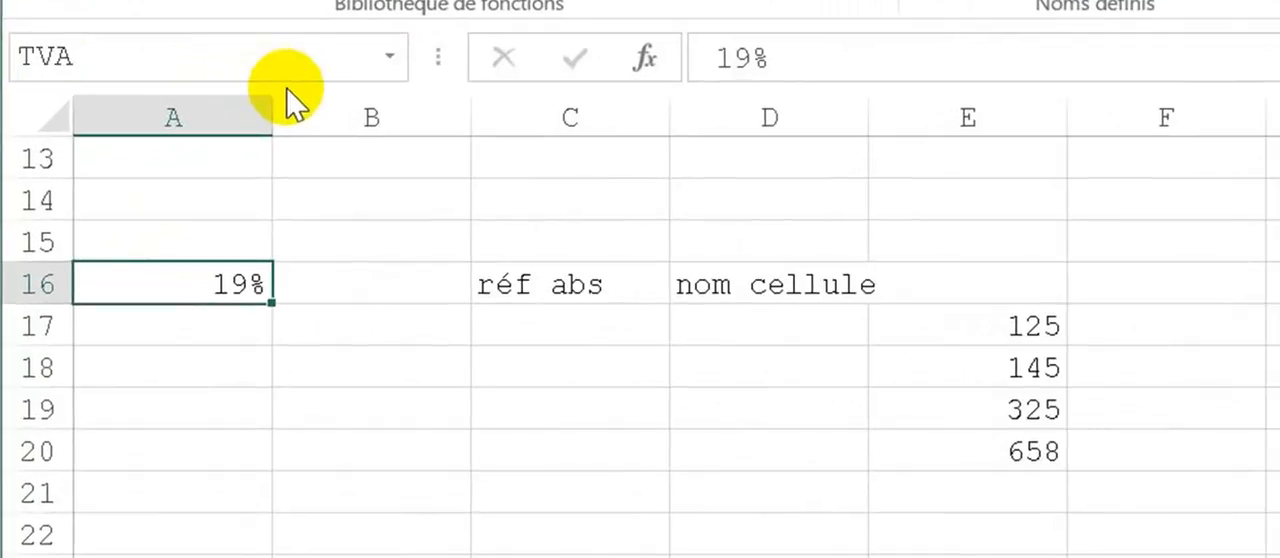
{"action": "left_click", "coordinate": [209, 235]}
{"action": "left_click", "coordinate": [208, 290]}
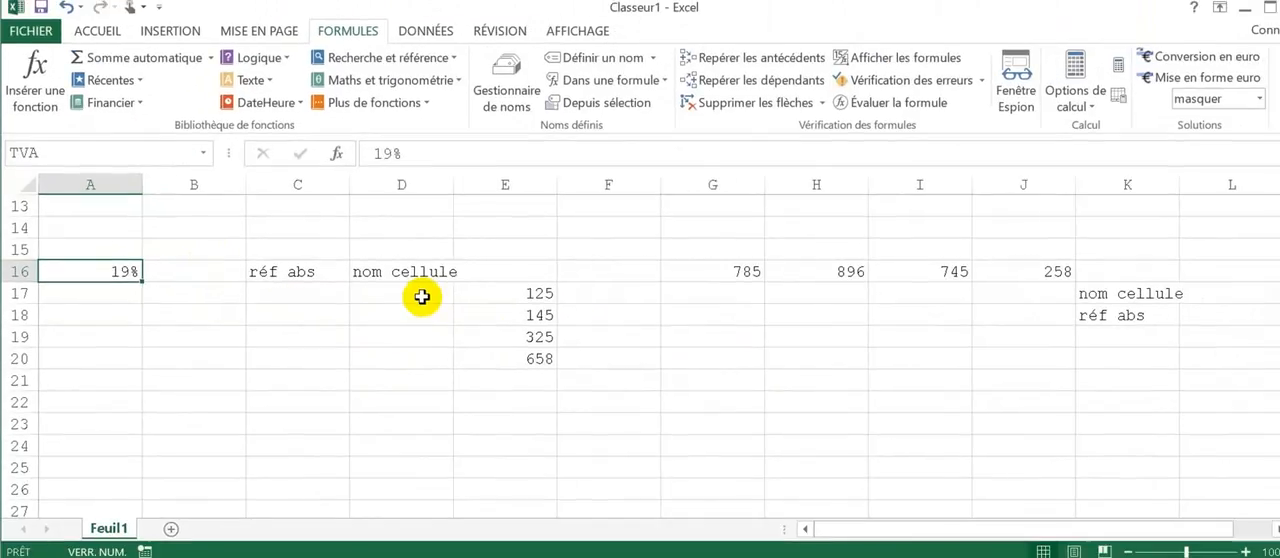
Step: Enter =E17*TVA in D17 using the named cell, and fill the formula down to D20
{"action": "left_click", "coordinate": [815, 325]}
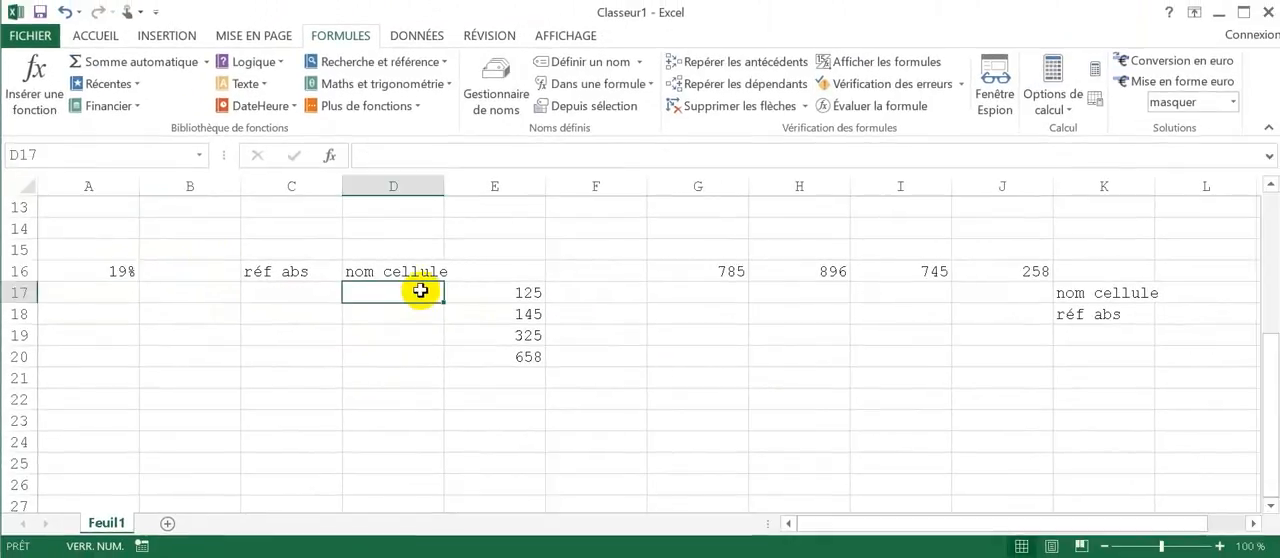
{"action": "type", "text": "="}
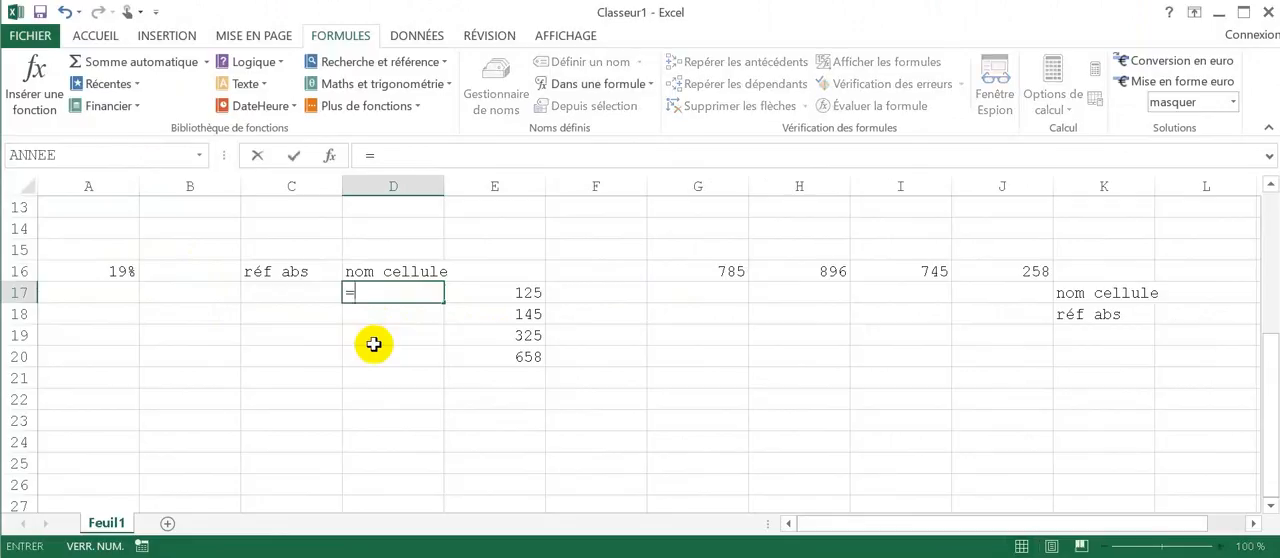
{"action": "key", "text": "Right"}
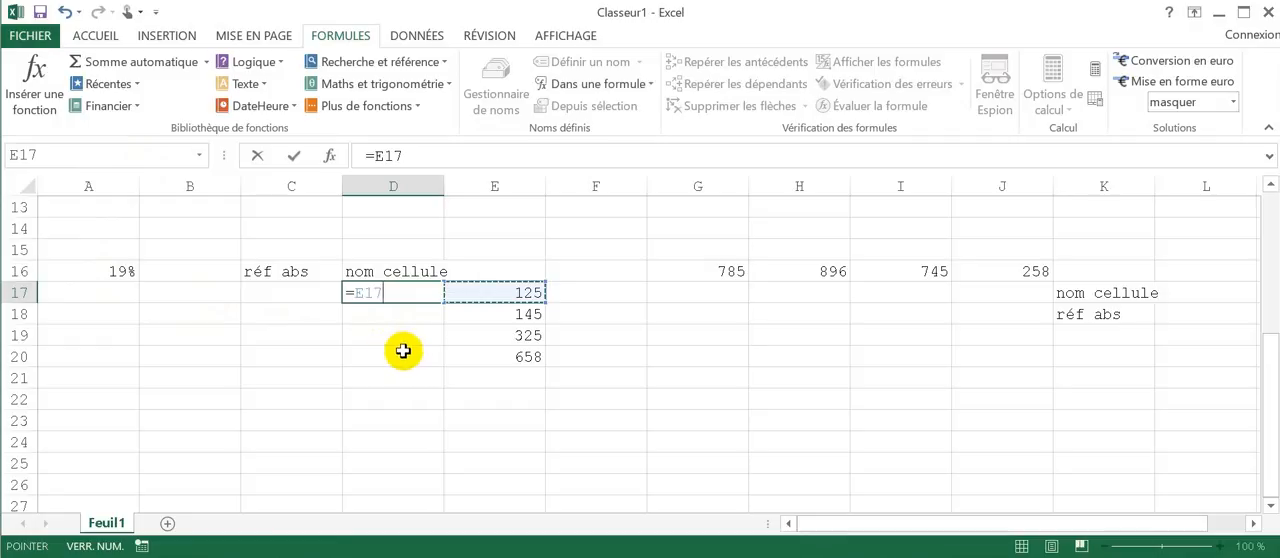
{"action": "type", "text": "*"}
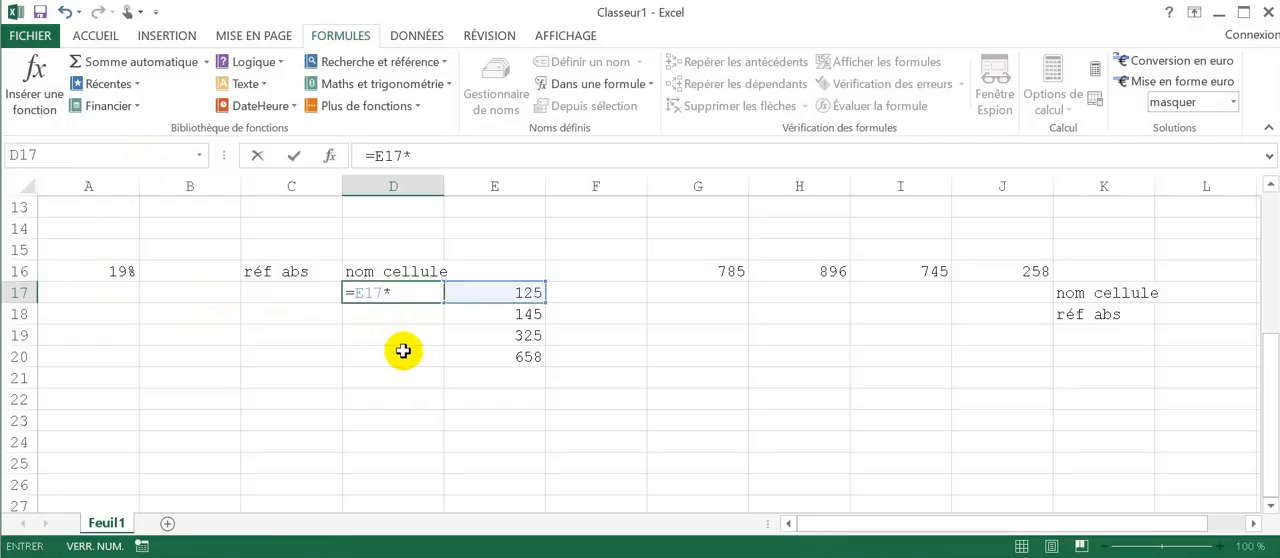
{"action": "type", "text": "TVA"}
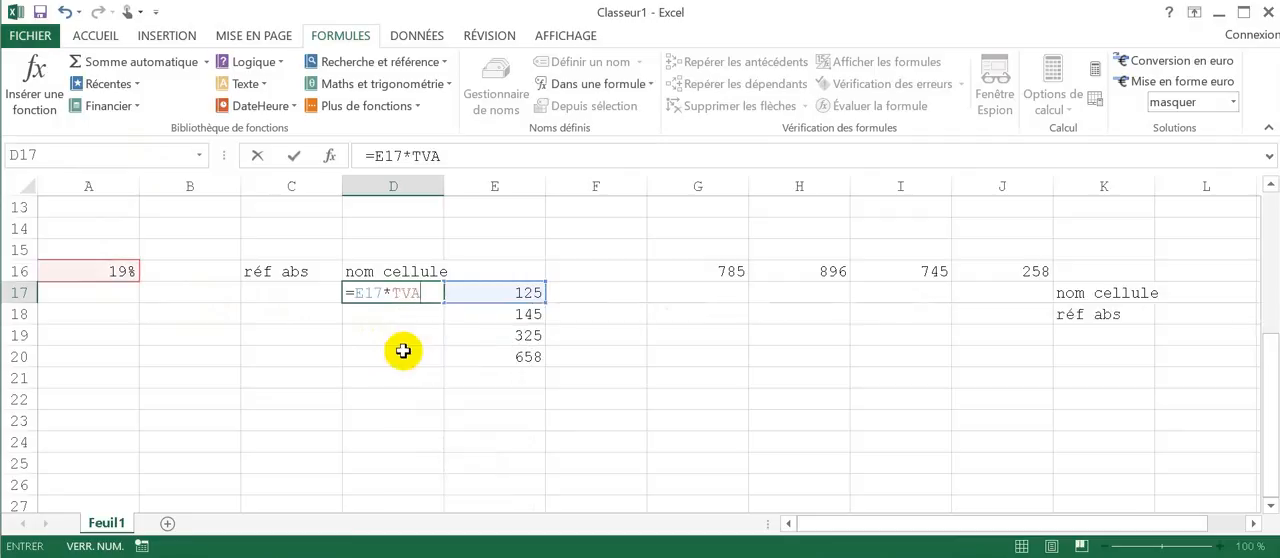
{"action": "key", "text": "Return"}
{"action": "left_click", "coordinate": [438, 295]}
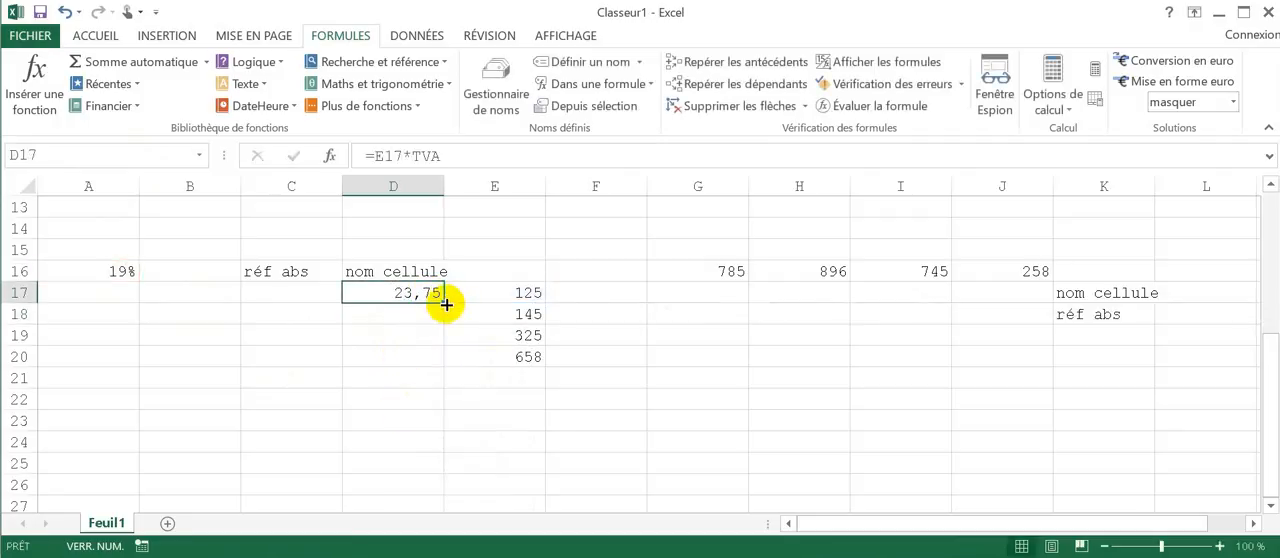
{"action": "left_click_drag", "start_coordinate": [446, 304], "coordinate": [451, 363]}
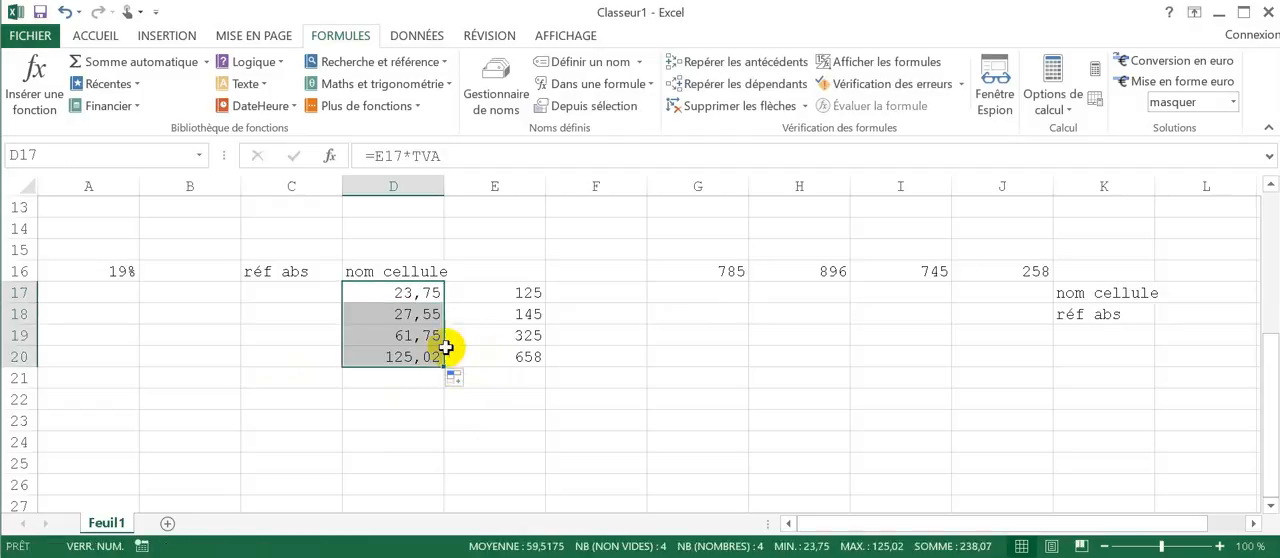
Step: Enter =G16*TVA in G17 using the named cell, and fill the formula across to J17
{"action": "left_click", "coordinate": [706, 294]}
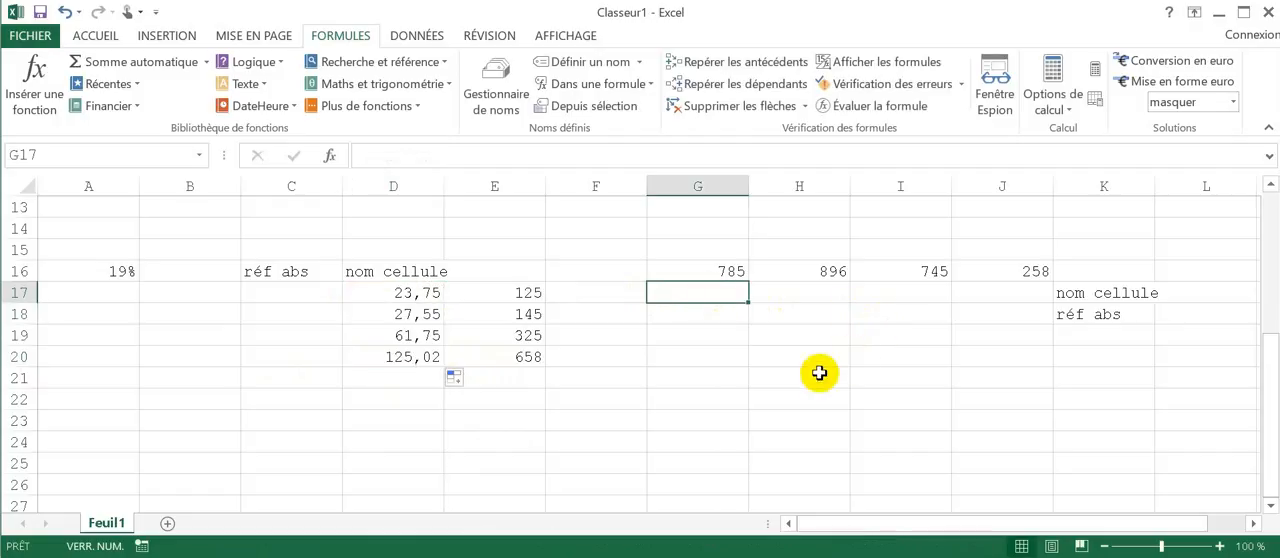
{"action": "type", "text": "="}
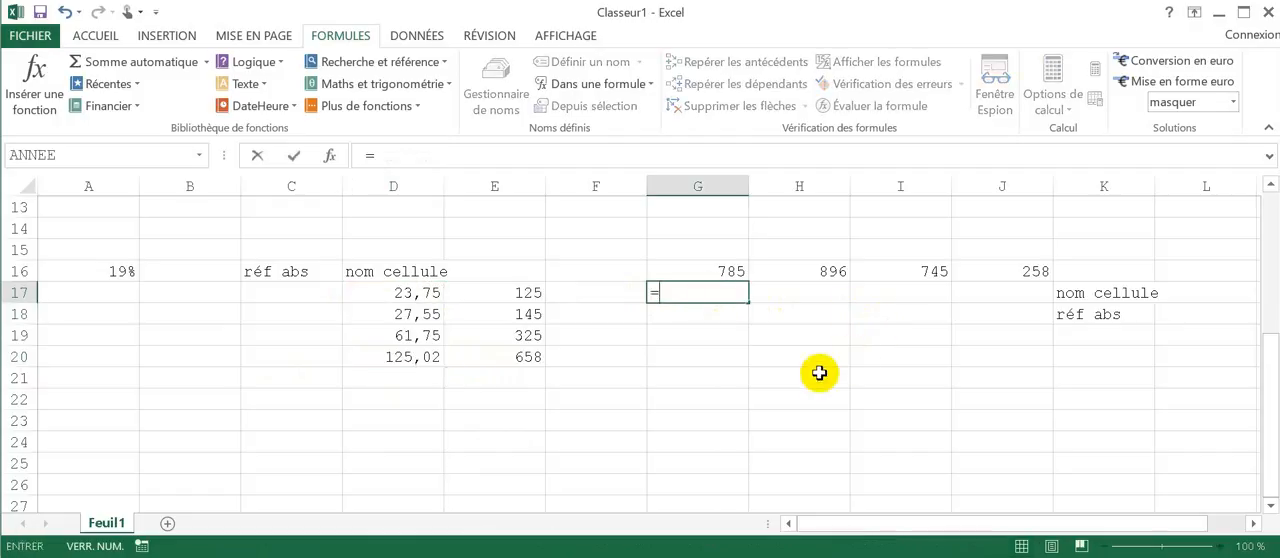
{"action": "key", "text": "Up"}
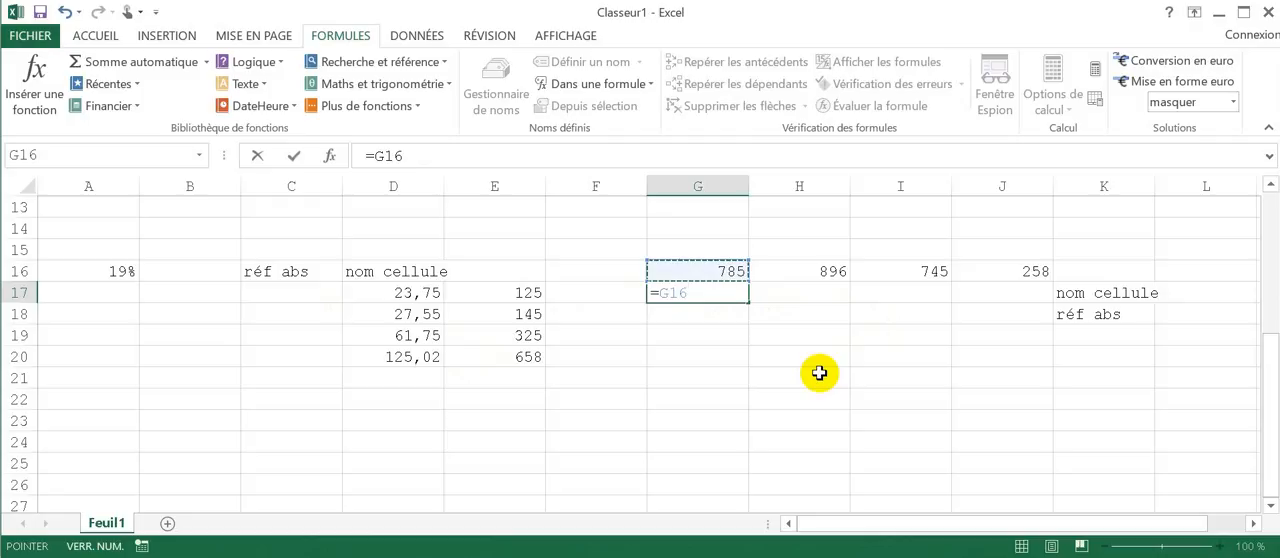
{"action": "type", "text": "*"}
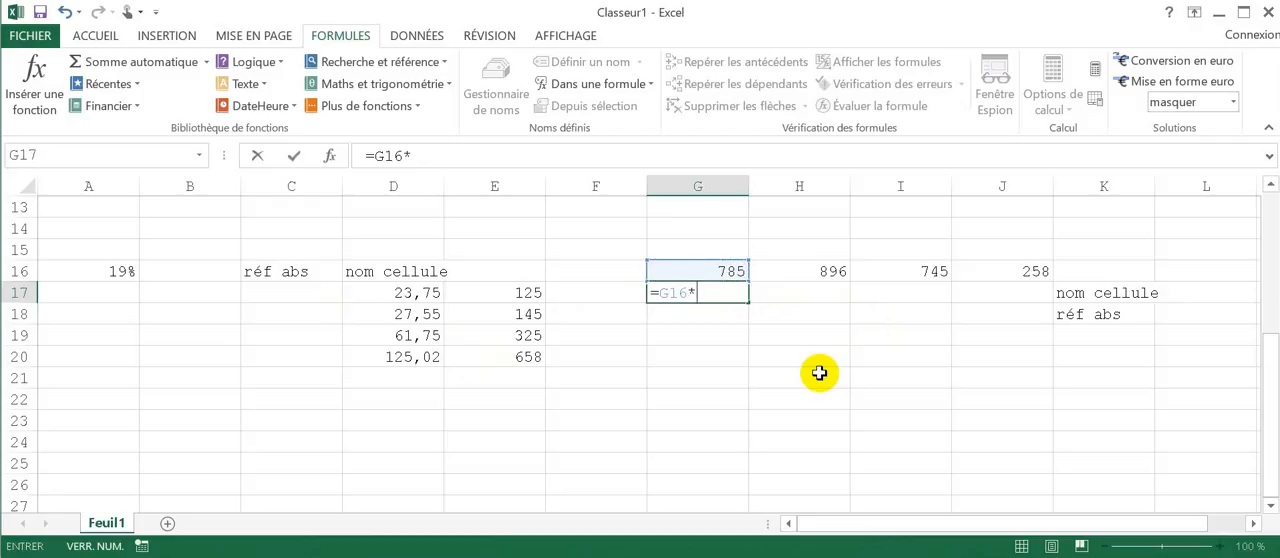
{"action": "type", "text": "tva"}
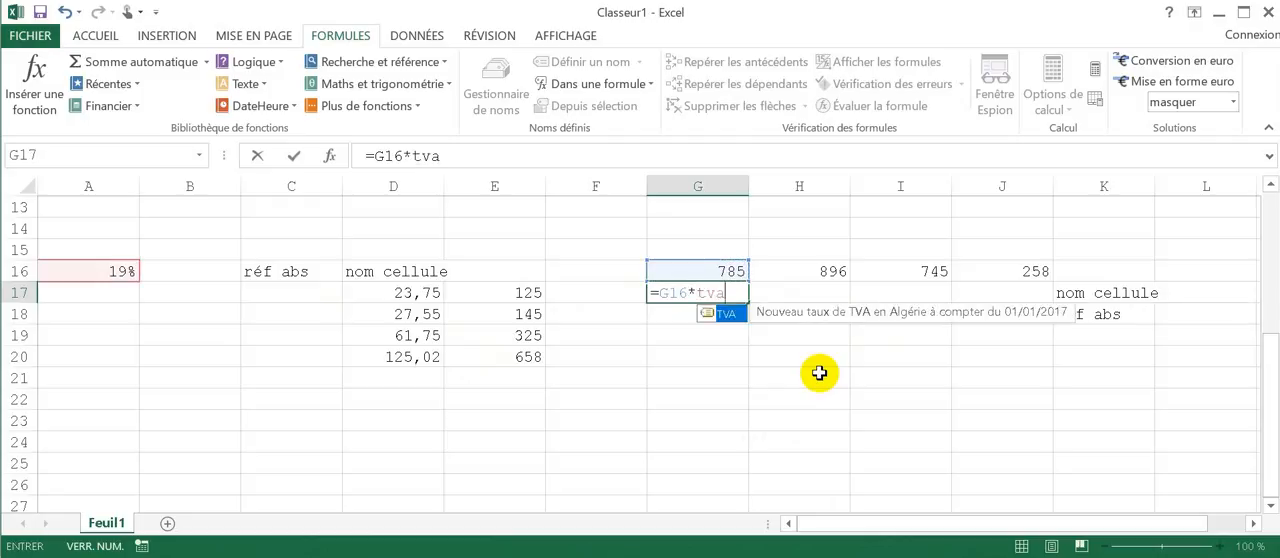
{"action": "key", "text": "Tab"}
{"action": "key", "text": "ctrl+Return"}
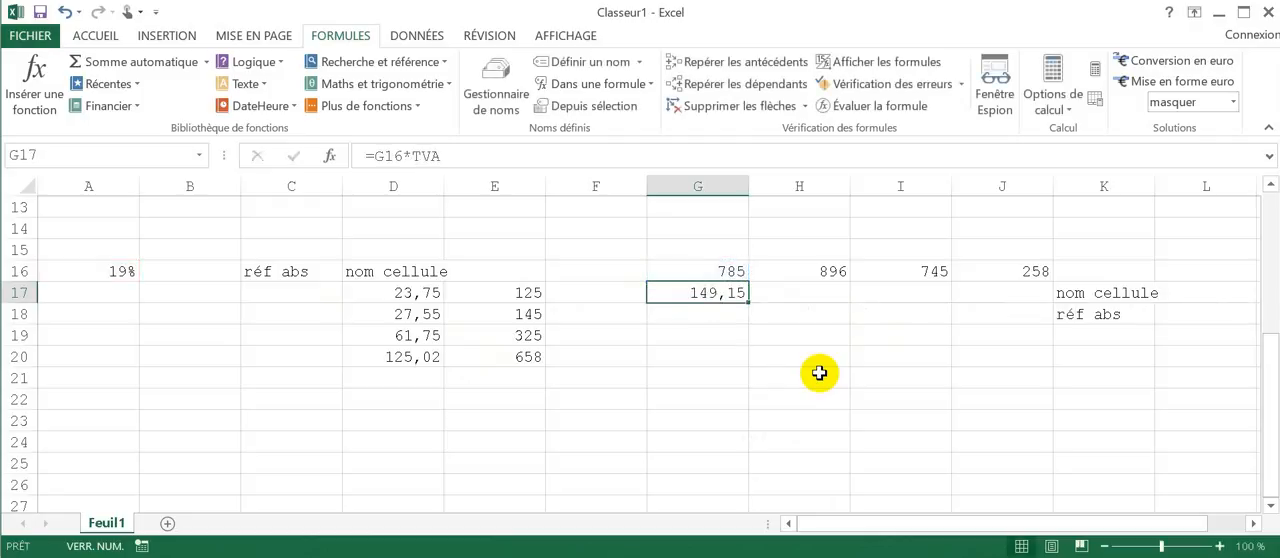
{"action": "left_click_drag", "start_coordinate": [747, 302], "coordinate": [1025, 308]}
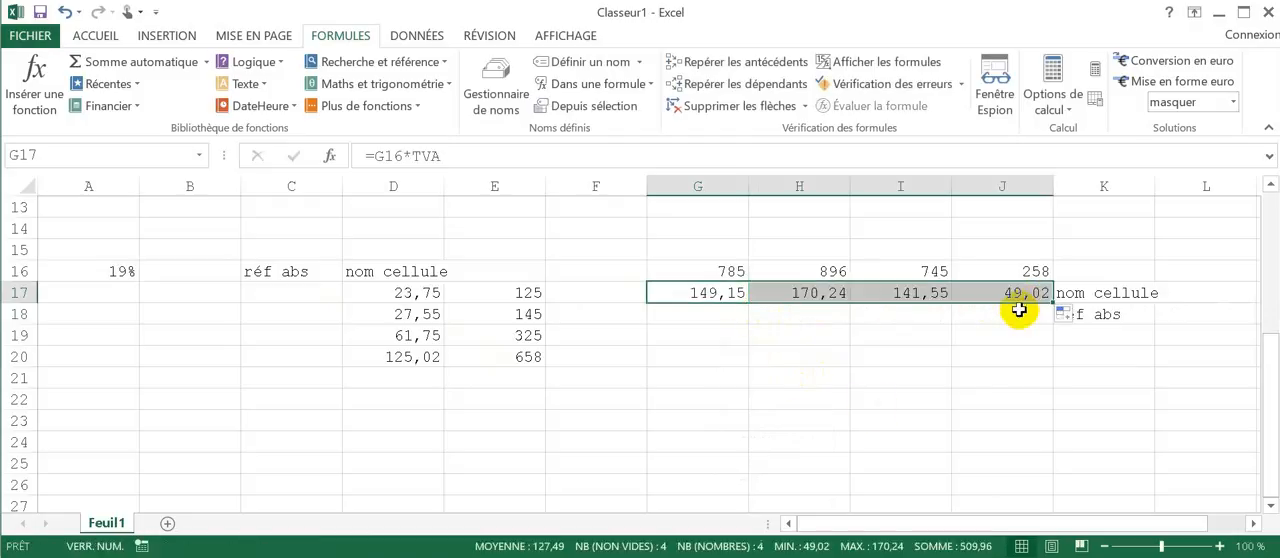
{"action": "left_click", "coordinate": [742, 316]}
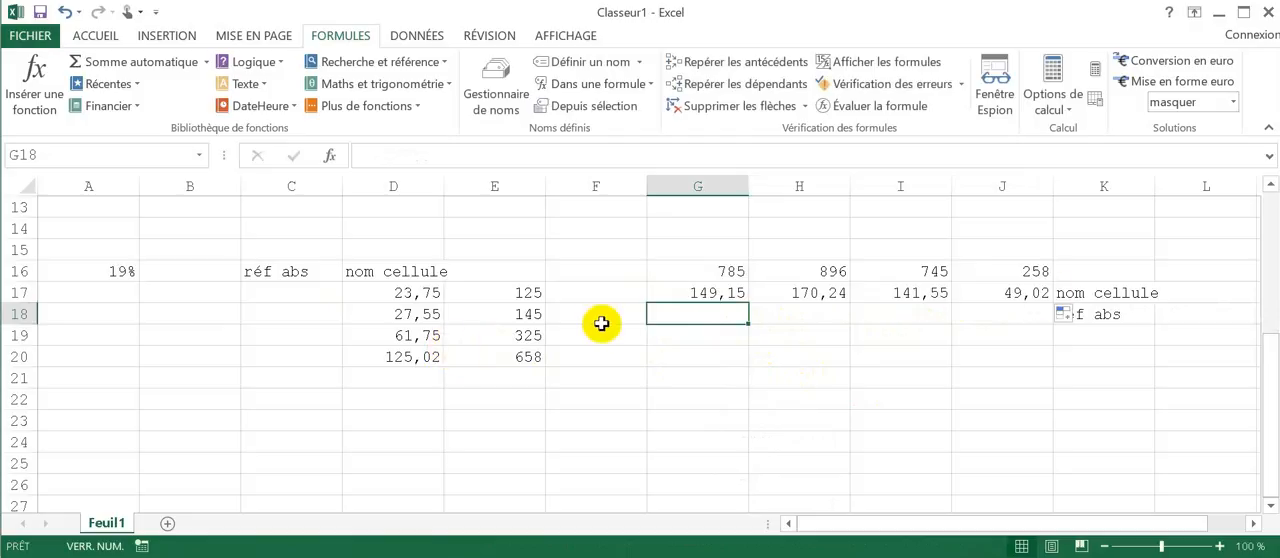
Step: Write the formula =E17*A16 in C17 under réf abs, multiplying the amount by the rate cell's address
{"action": "left_click", "coordinate": [299, 294]}
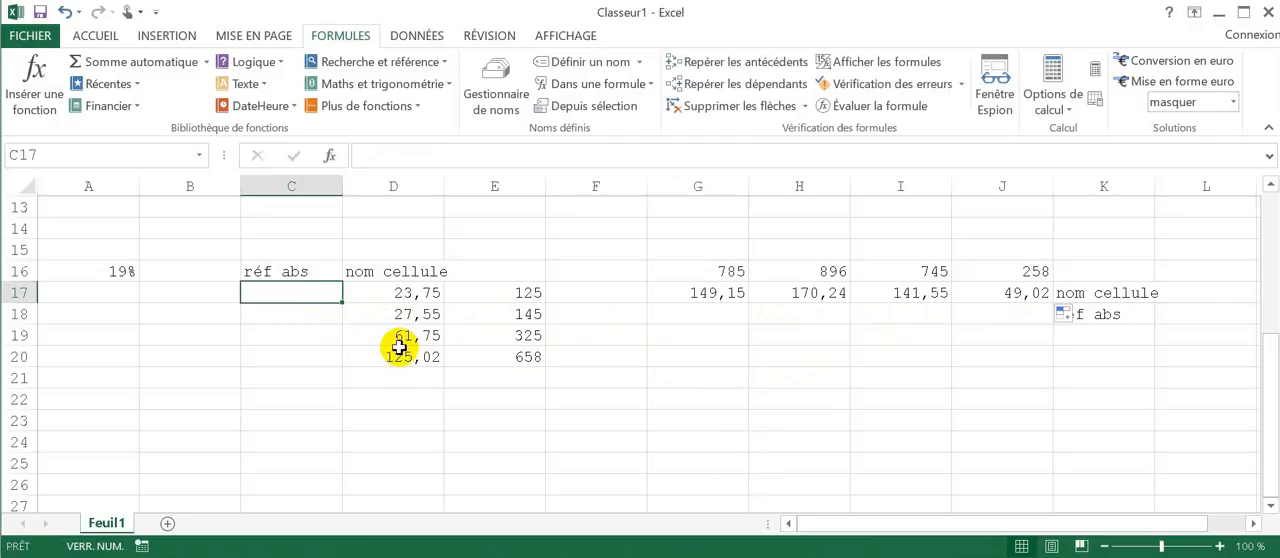
{"action": "type", "text": "="}
{"action": "key", "text": "Right"}
{"action": "key", "text": "Right"}
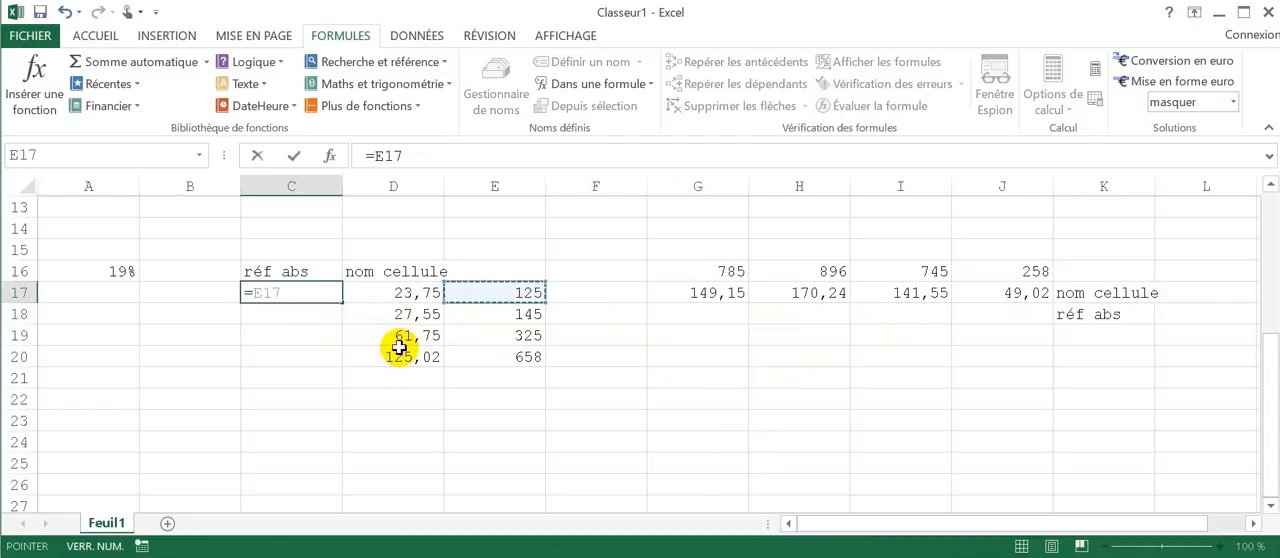
{"action": "type", "text": "*"}
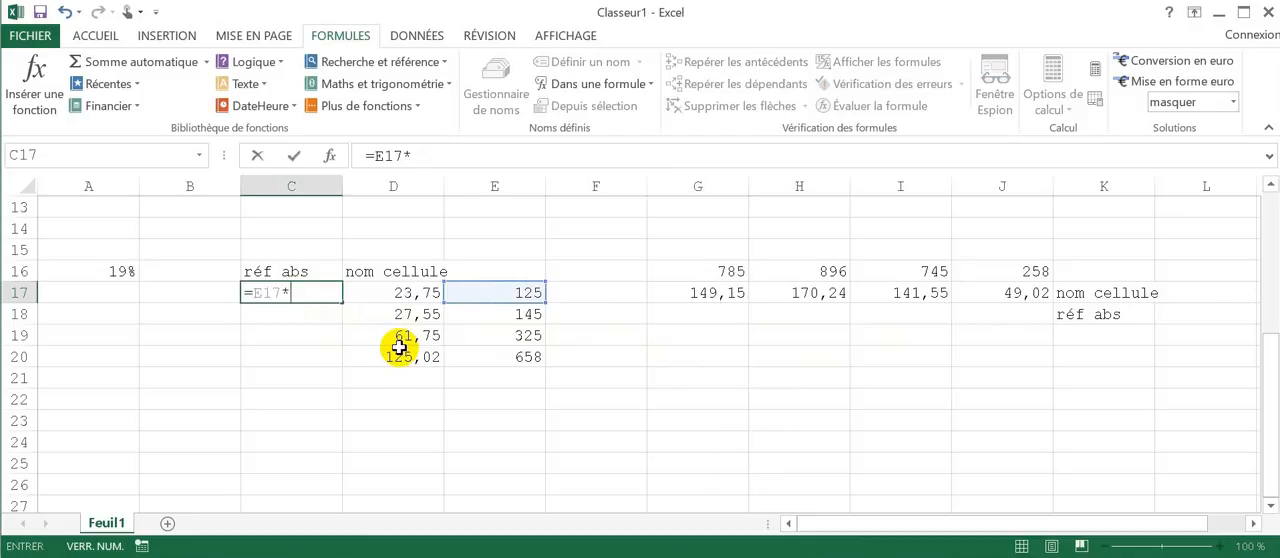
{"action": "type", "text": "A19"}
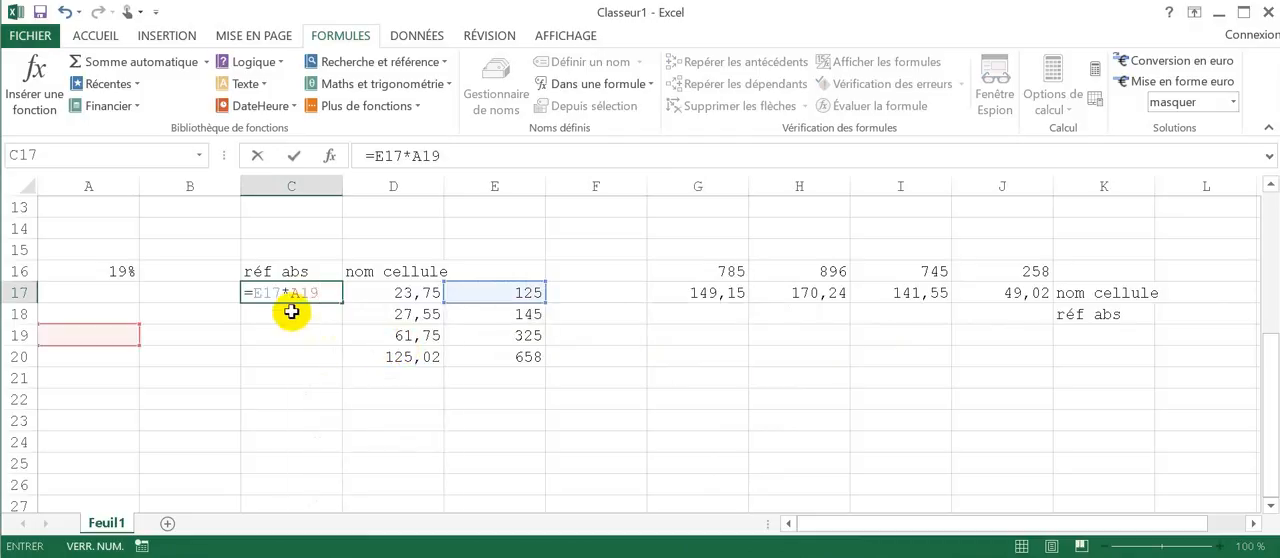
{"action": "left_click", "coordinate": [328, 291]}
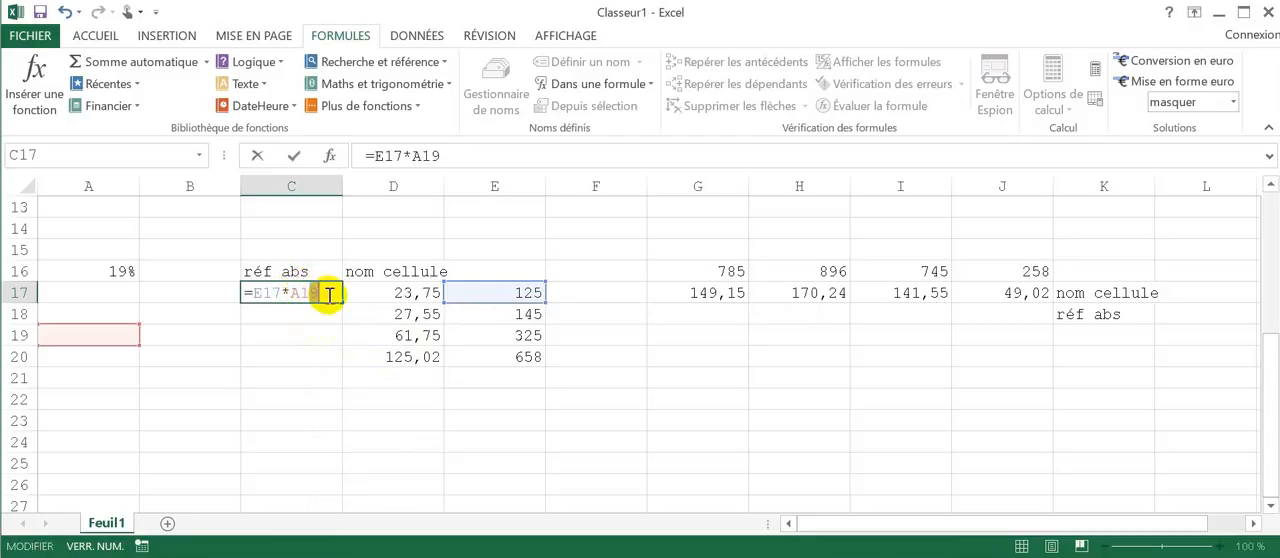
{"action": "key", "text": "BackSpace"}
{"action": "type", "text": "6"}
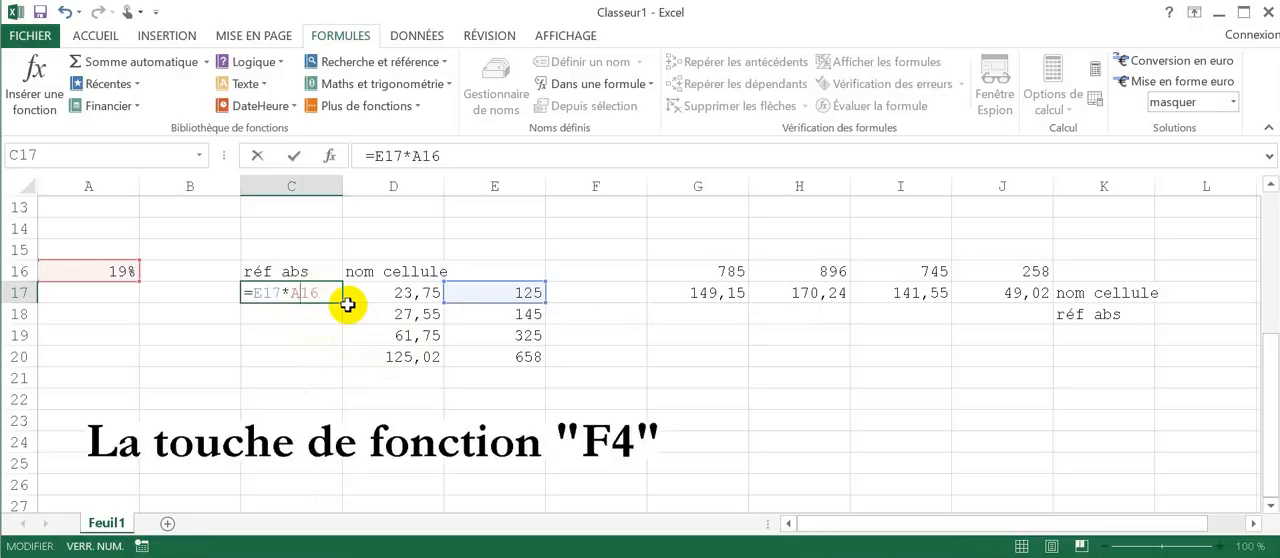
Step: Make the A16 reference in C17 absolute as $A$16 and fill the formula down to C20
{"action": "key", "text": "F4"}
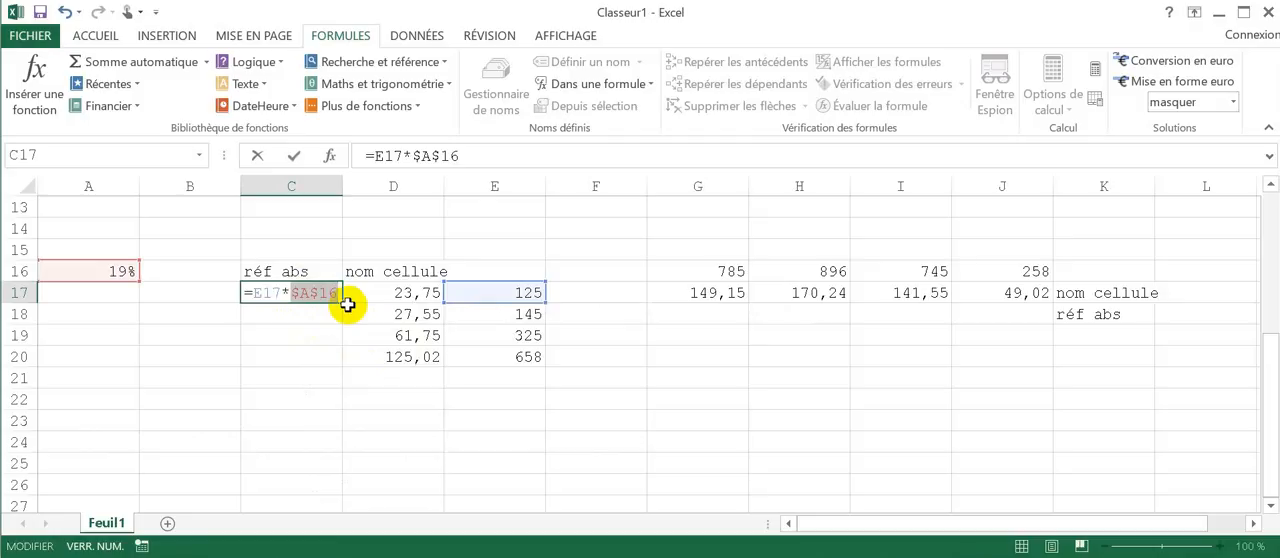
{"action": "key", "text": "Return"}
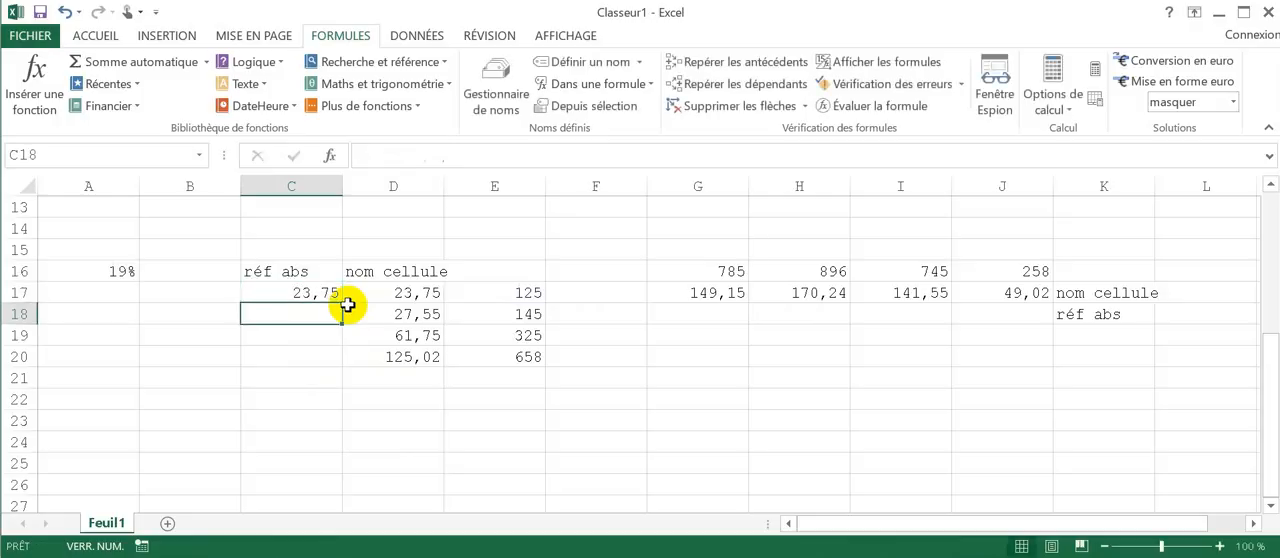
{"action": "left_click", "coordinate": [290, 293]}
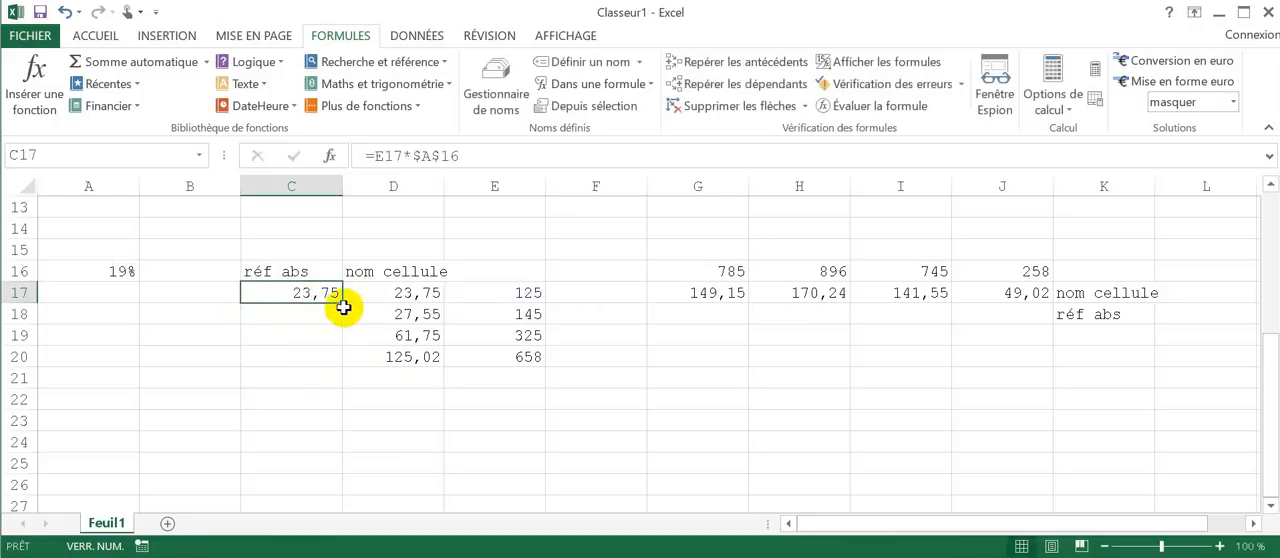
{"action": "left_click_drag", "start_coordinate": [344, 306], "coordinate": [340, 362]}
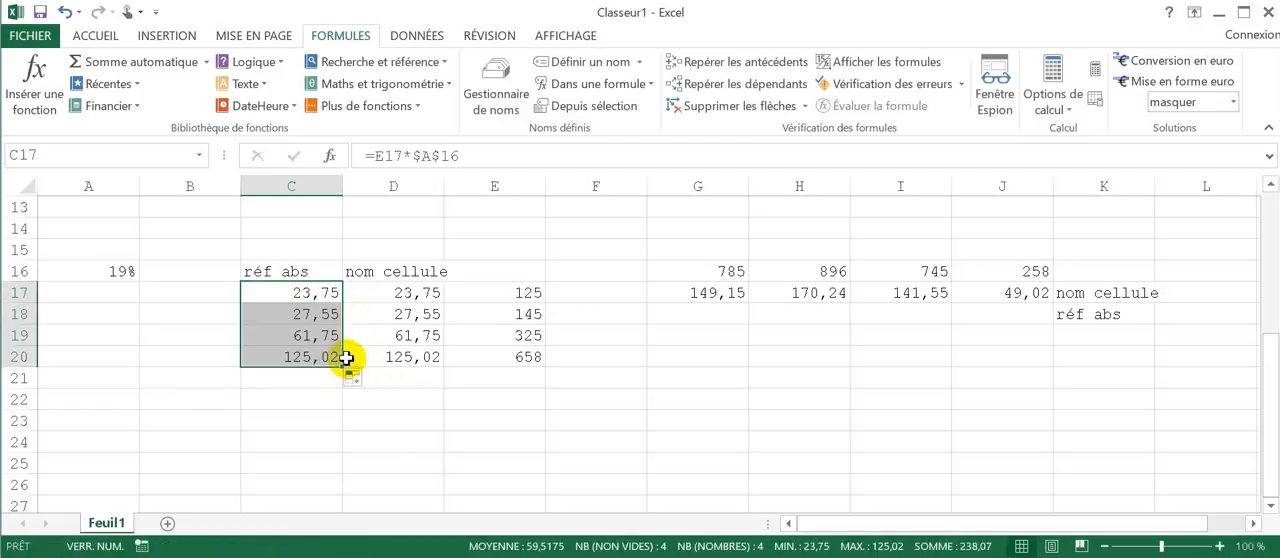
Step: Compare the absolute-reference formulas in C17:C20 with the named-cell formulas in D17:D20, row by row
{"action": "left_click", "coordinate": [394, 290]}
{"action": "left_click", "coordinate": [309, 294]}
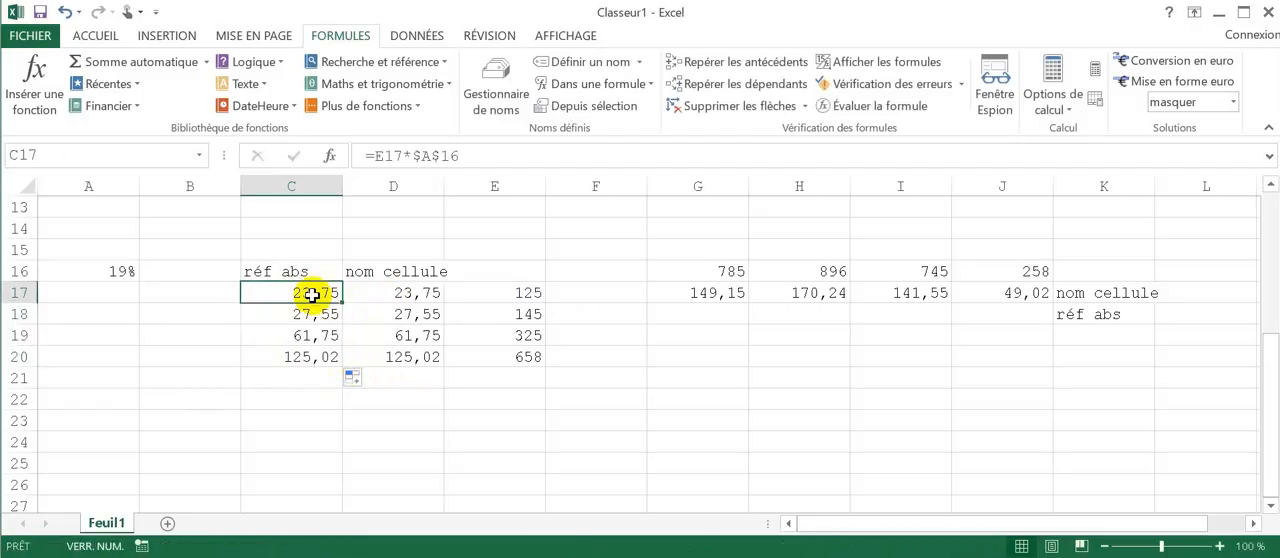
{"action": "left_click", "coordinate": [320, 312]}
{"action": "left_click", "coordinate": [382, 312]}
{"action": "left_click", "coordinate": [314, 337]}
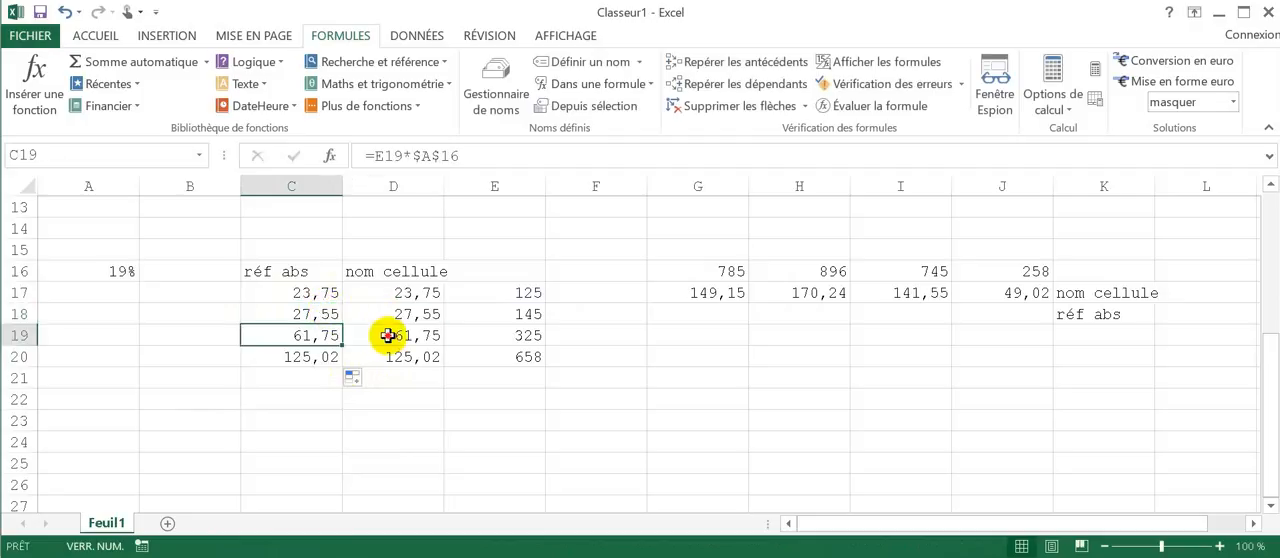
{"action": "left_click", "coordinate": [388, 336]}
{"action": "left_click", "coordinate": [304, 360]}
{"action": "left_click", "coordinate": [402, 362]}
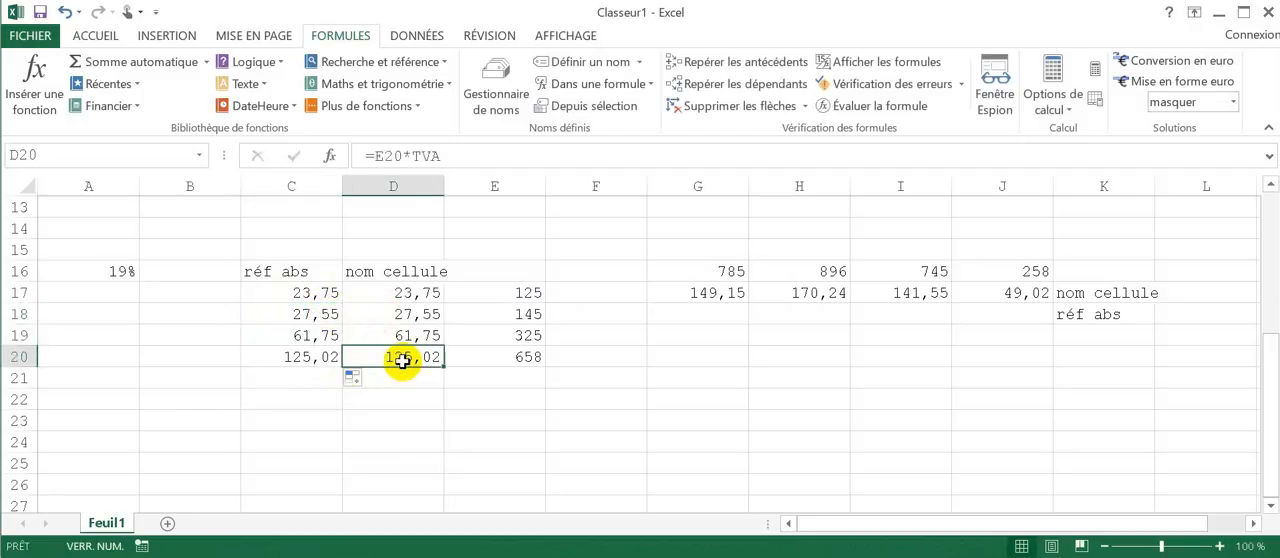
Step: Write the formula =G16*A16 in G18 on the réf abs row, replacing the TVA name with the rate cell's address
{"action": "left_click", "coordinate": [706, 312]}
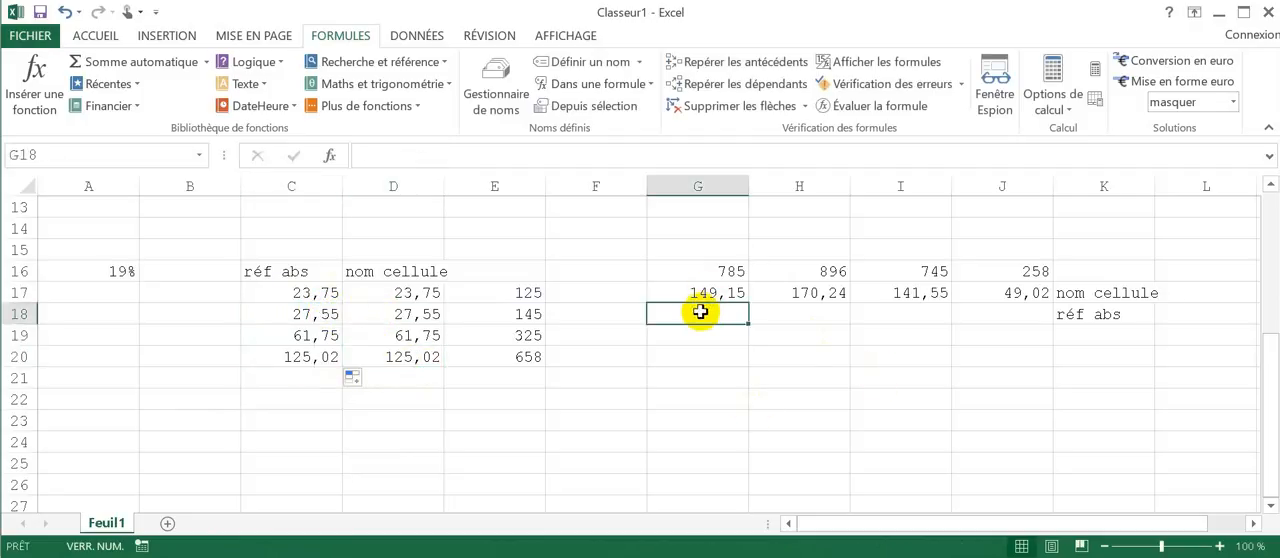
{"action": "type", "text": "="}
{"action": "key", "text": "Up"}
{"action": "key", "text": "Up"}
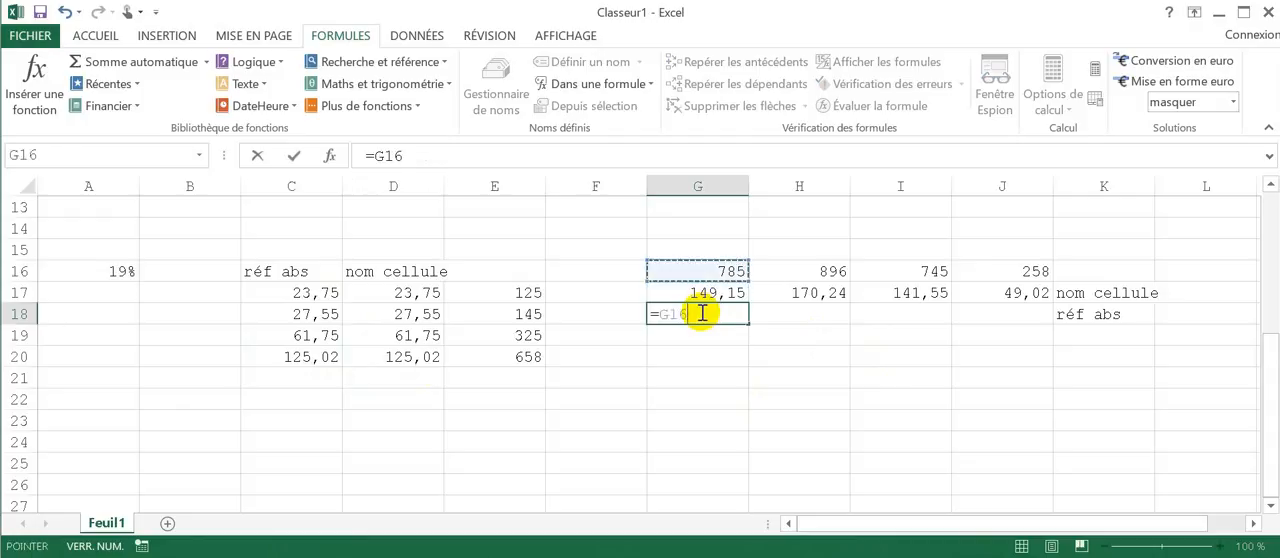
{"action": "type", "text": "*"}
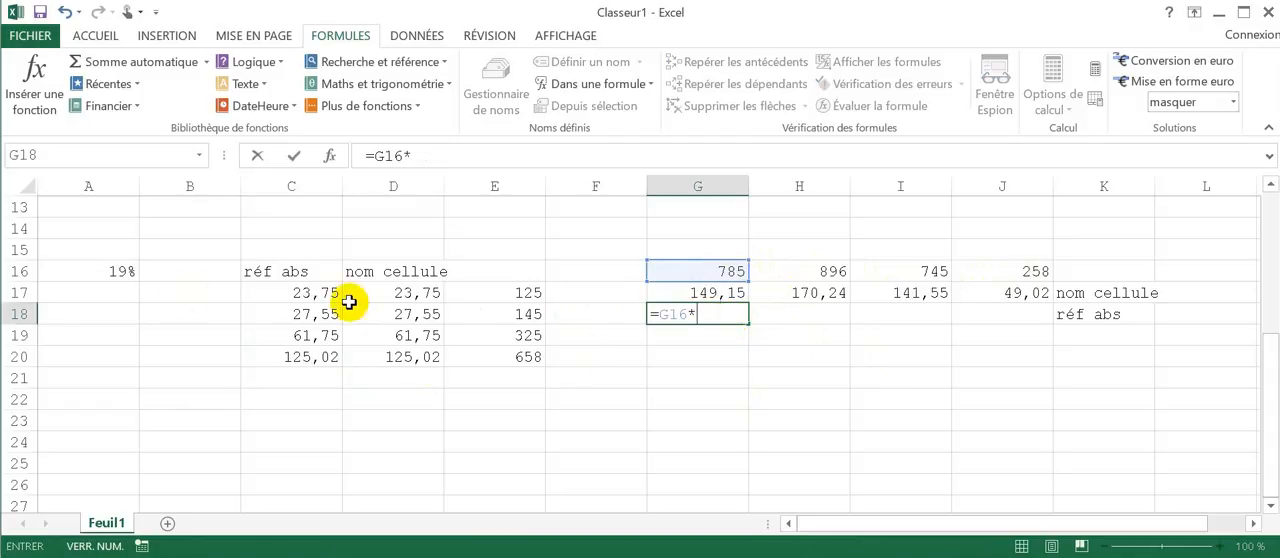
{"action": "left_click", "coordinate": [106, 272]}
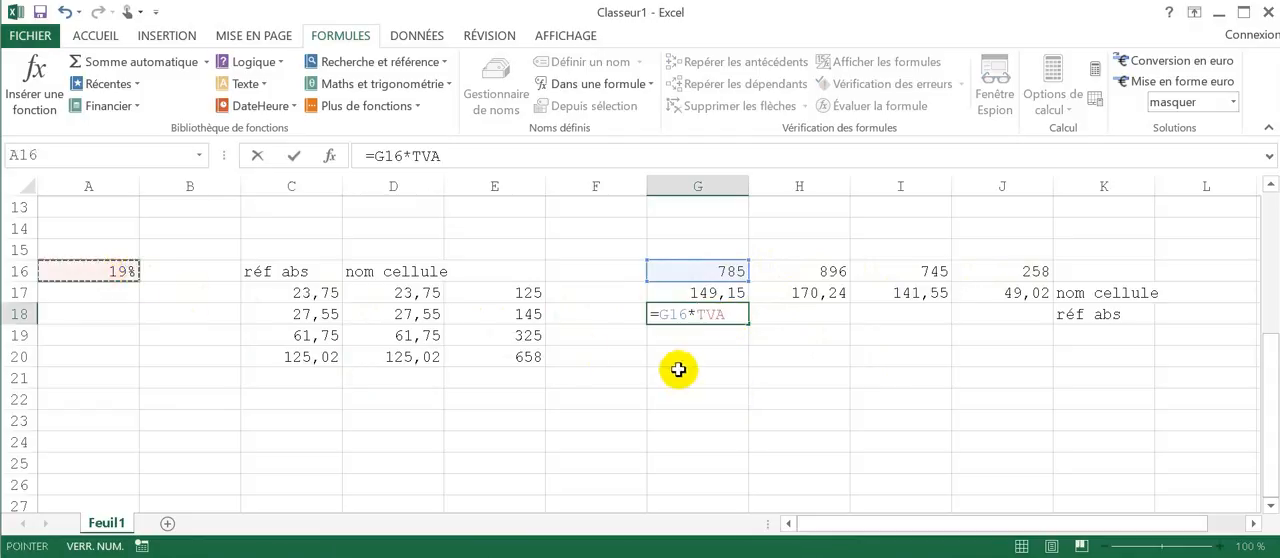
{"action": "double_click", "coordinate": [727, 318]}
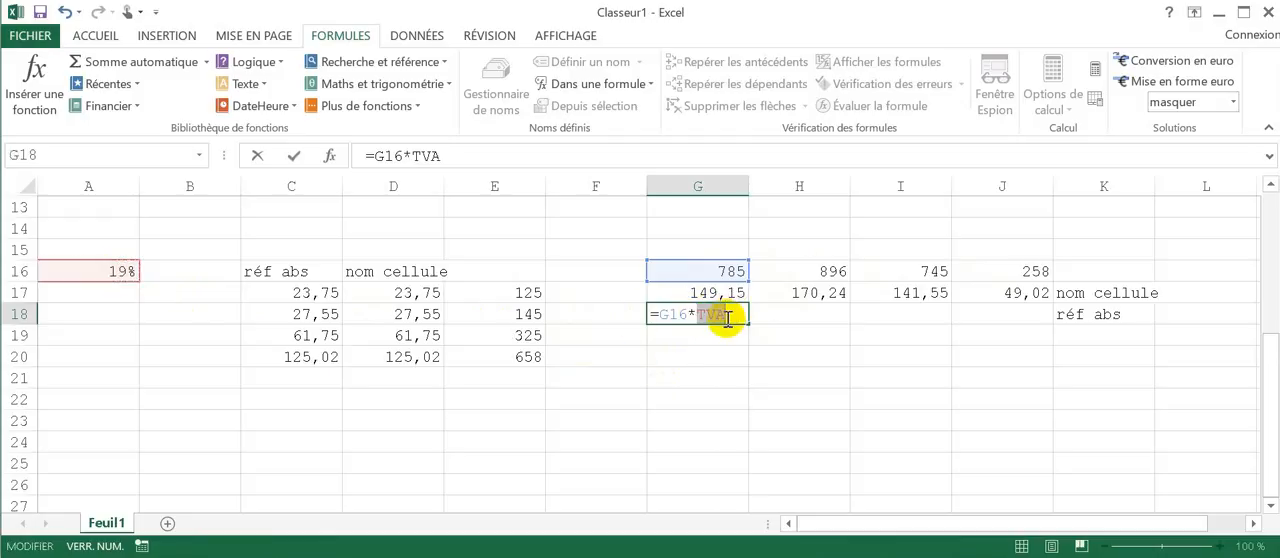
{"action": "type", "text": "A"}
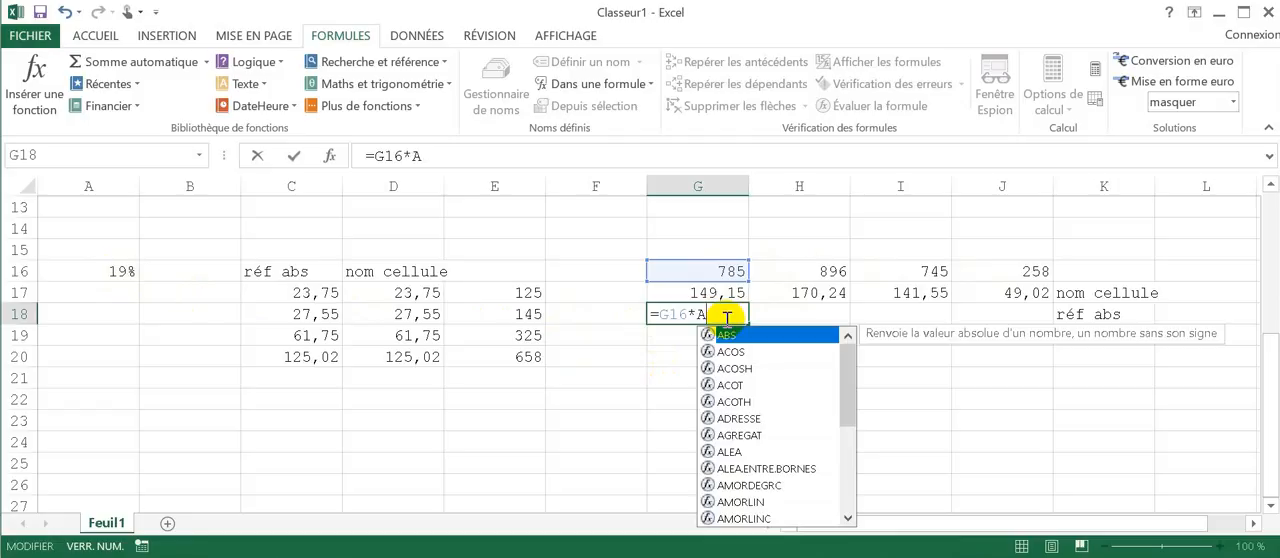
{"action": "type", "text": "16"}
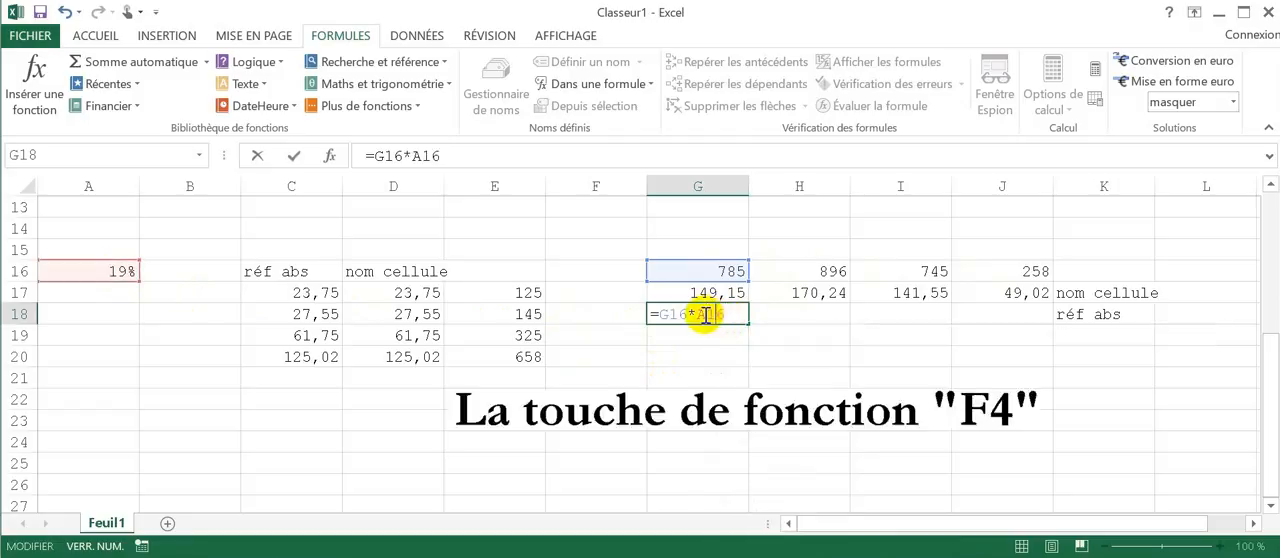
Step: Make the A16 reference in G18 absolute as $A$16 and fill the formula across to J18
{"action": "key", "text": "F4"}
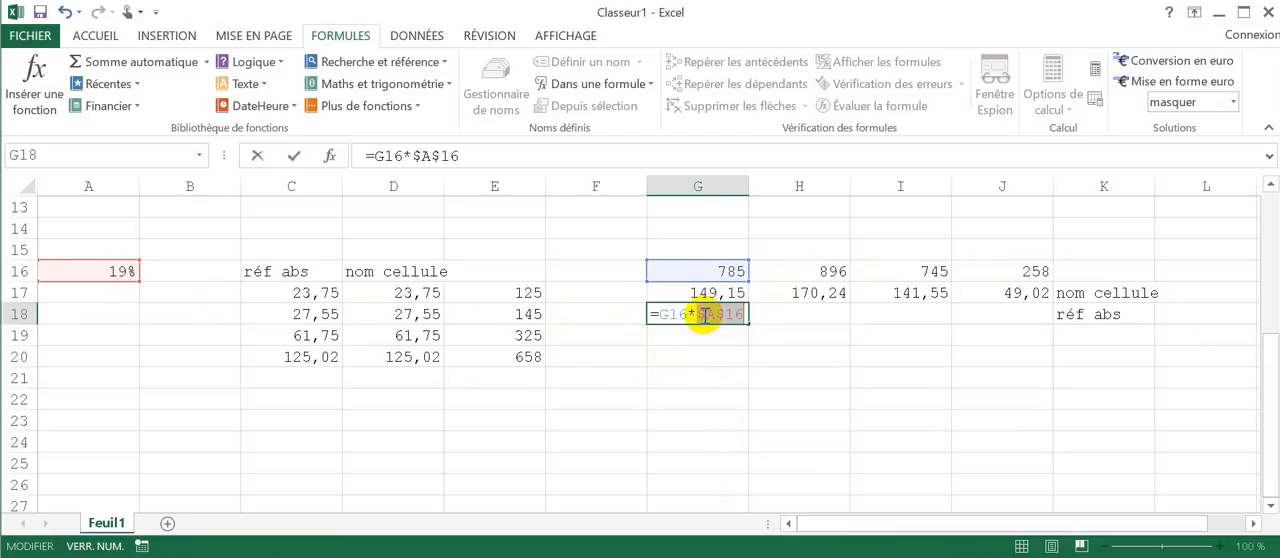
{"action": "key", "text": "Return"}
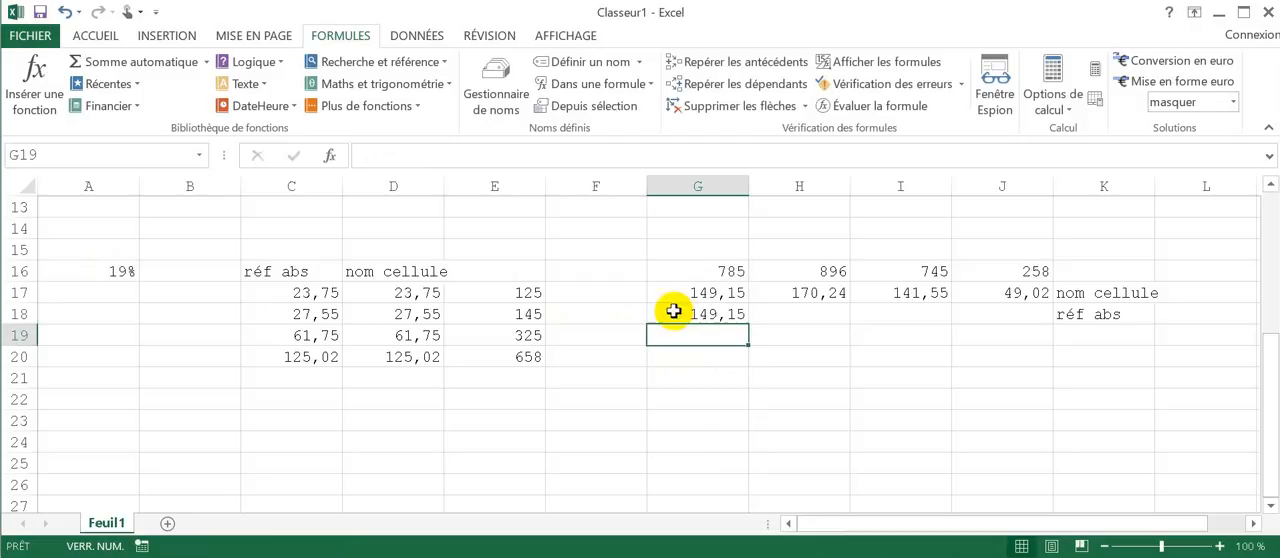
{"action": "left_click", "coordinate": [736, 315]}
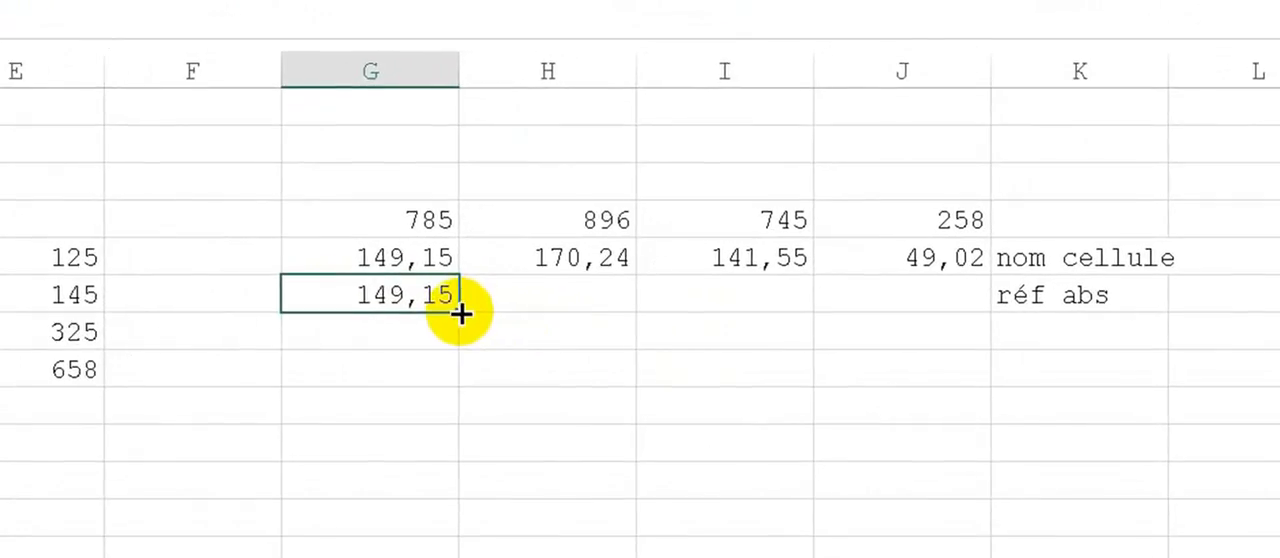
{"action": "left_click_drag", "start_coordinate": [615, 316], "coordinate": [942, 303]}
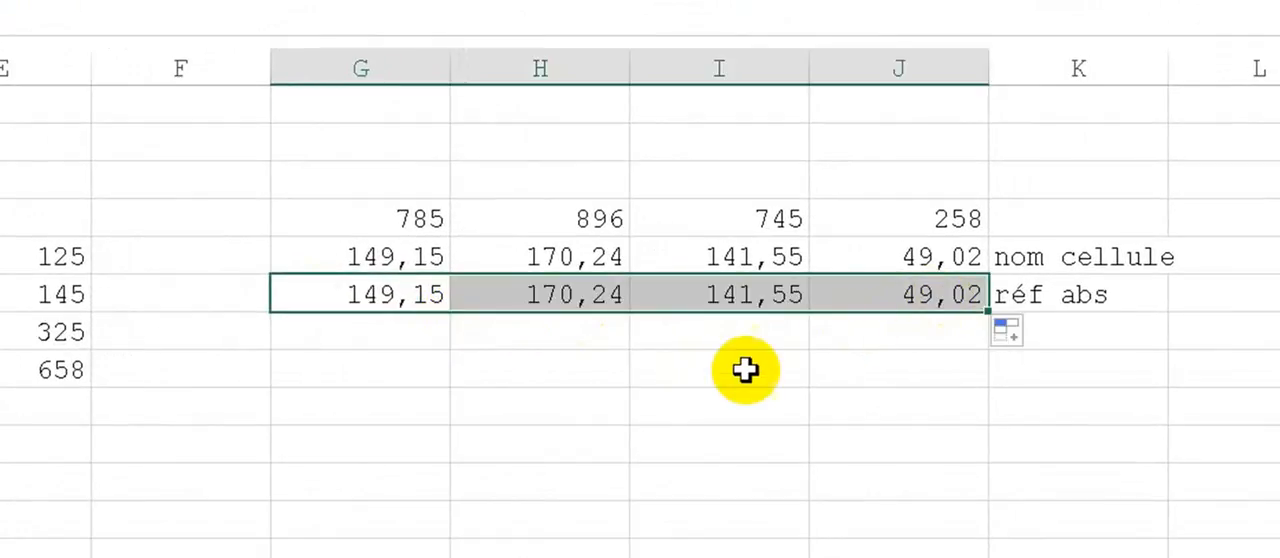
{"action": "left_click", "coordinate": [729, 361]}
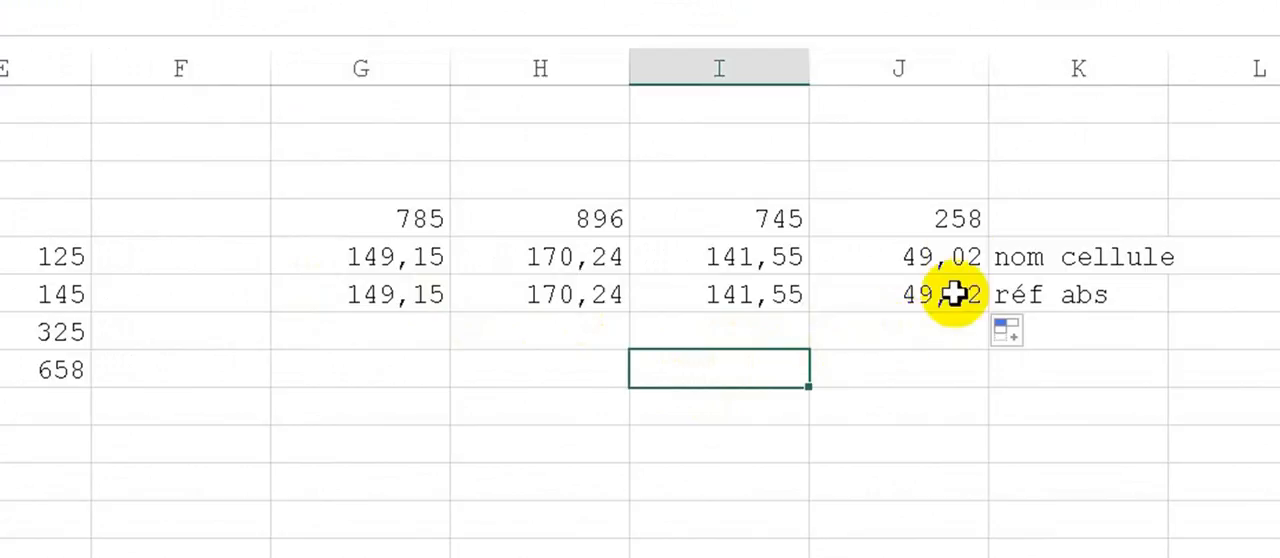
Step: Compare the named-cell formulas in G17:J17 with the absolute-reference formulas in G18:J18, column by column
{"action": "left_click", "coordinate": [951, 252]}
{"action": "left_click", "coordinate": [946, 297]}
{"action": "left_click", "coordinate": [748, 262]}
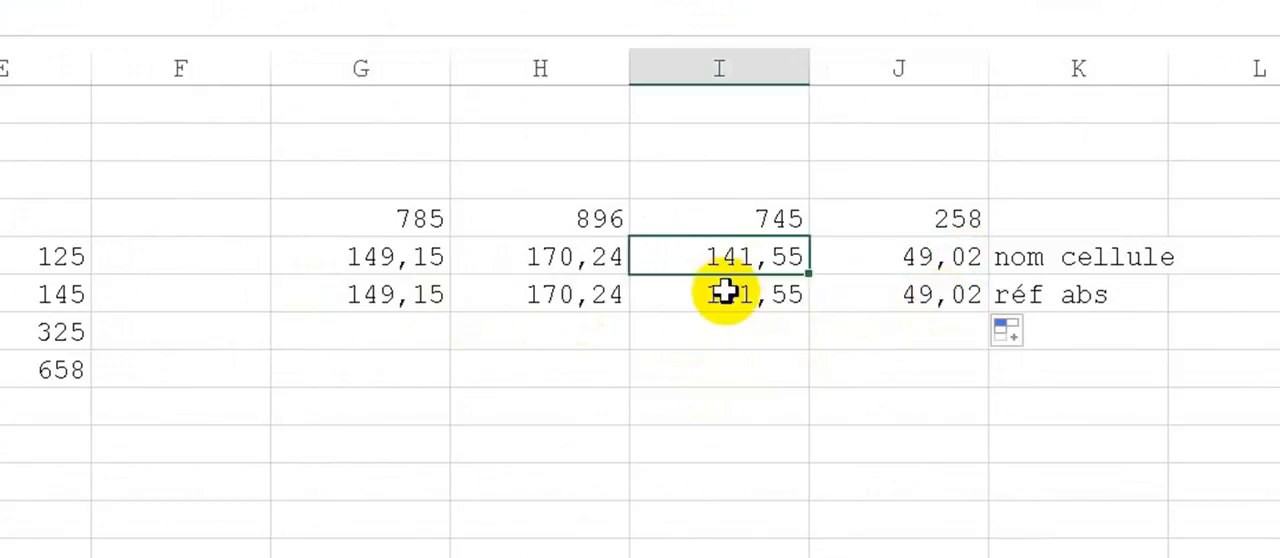
{"action": "left_click", "coordinate": [729, 294]}
{"action": "left_click", "coordinate": [558, 263]}
{"action": "left_click", "coordinate": [531, 289]}
{"action": "left_click", "coordinate": [378, 256]}
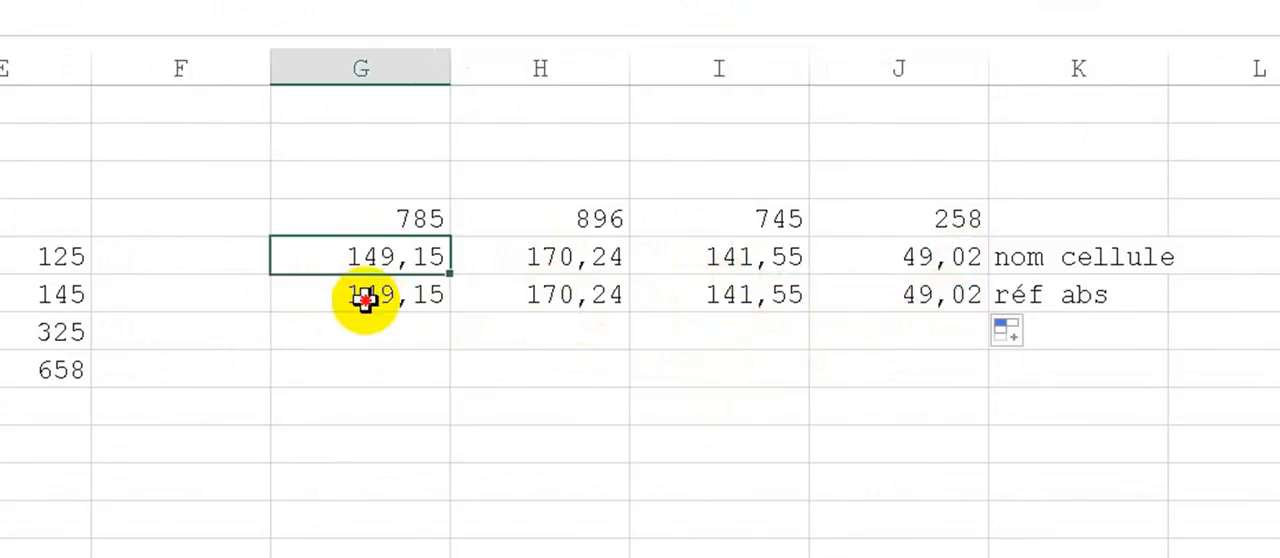
{"action": "left_click", "coordinate": [366, 298]}
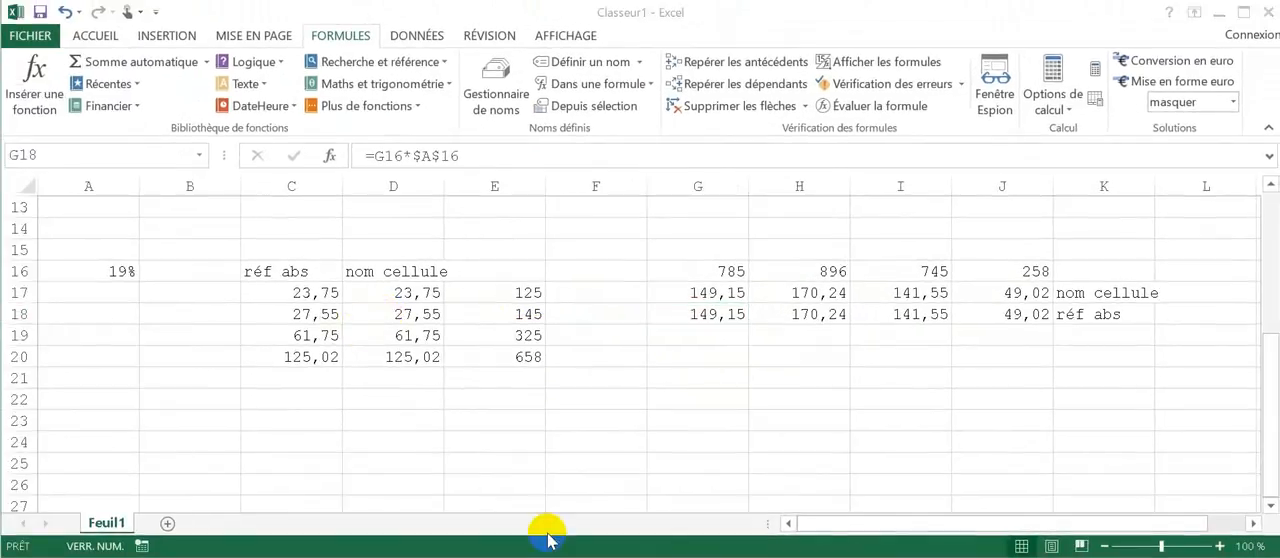